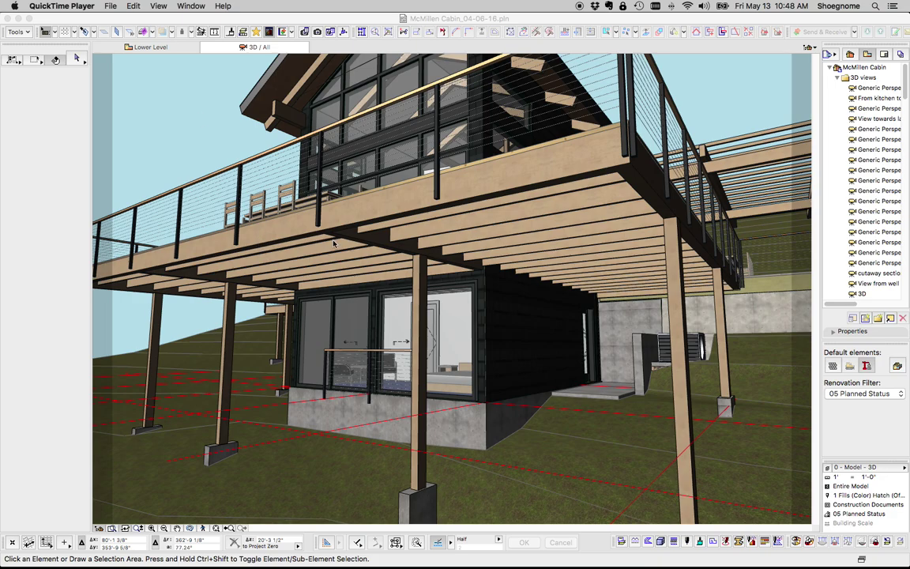
- Apply the "foundation only" layer combination to the cabin's 3D view
click(234, 144)
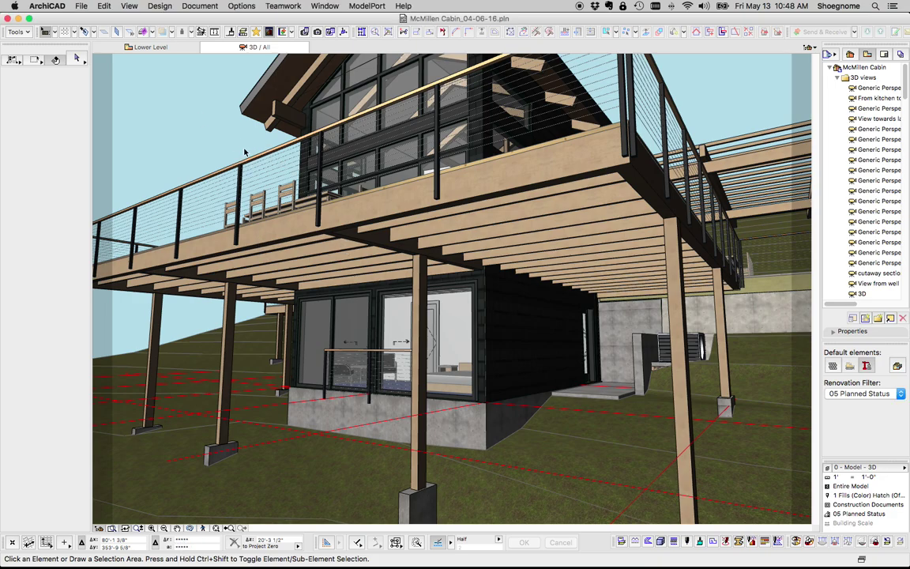
shift+middle_drag(221, 143, 482, 293)
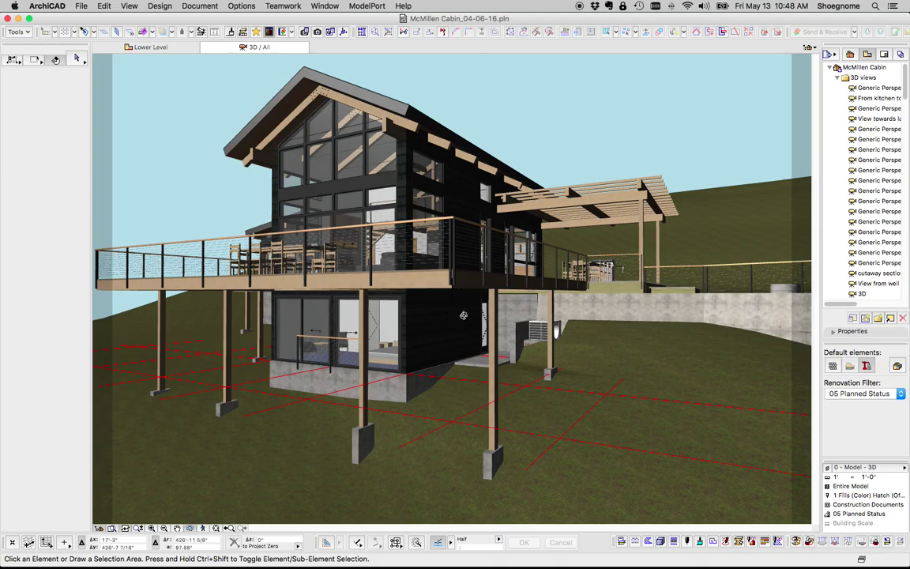
shift+middle_drag(463, 315, 407, 258)
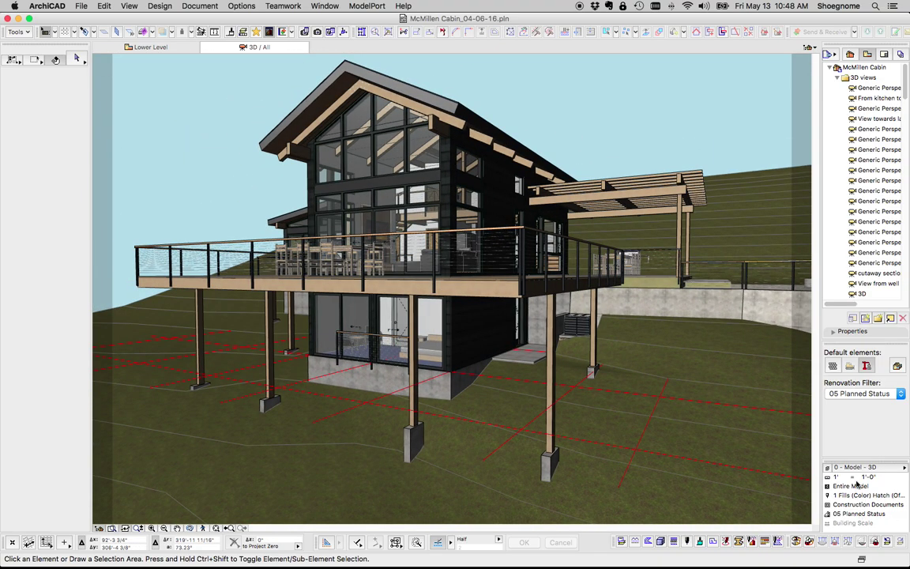
click(853, 467)
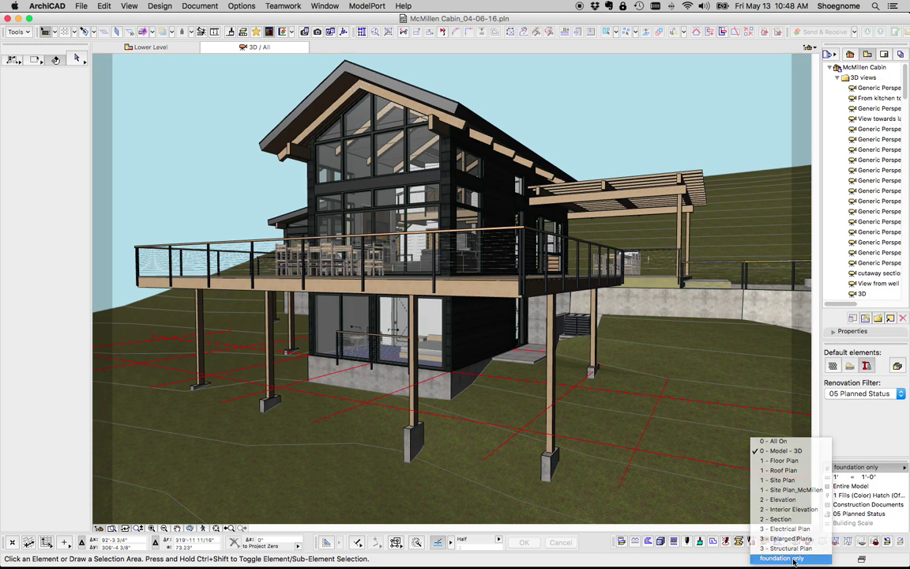
click(794, 559)
- Check which layer the short concrete footing beam at the inner step is assigned to, leaving the assignment as it is
shift+middle_drag(502, 245, 472, 339)
scroll(472, 263, up, 3)
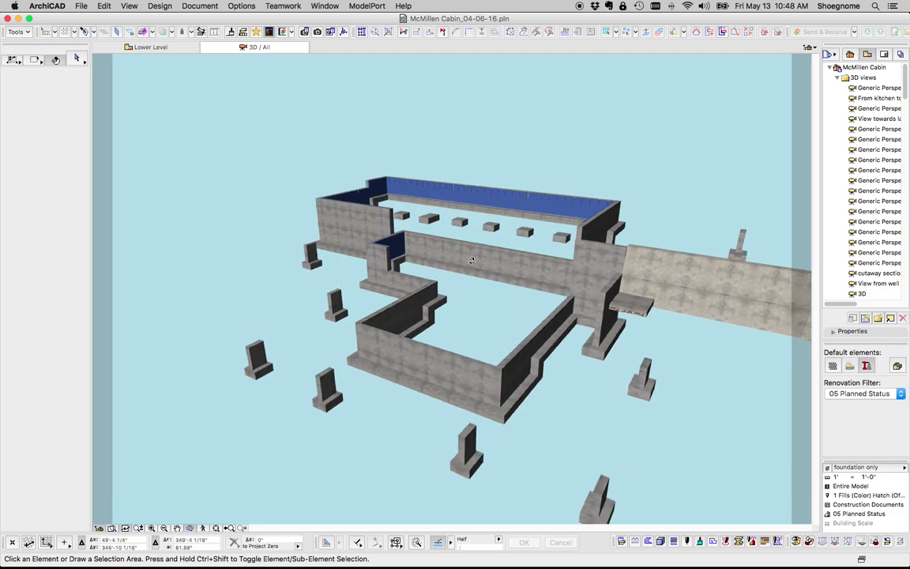
click(431, 315)
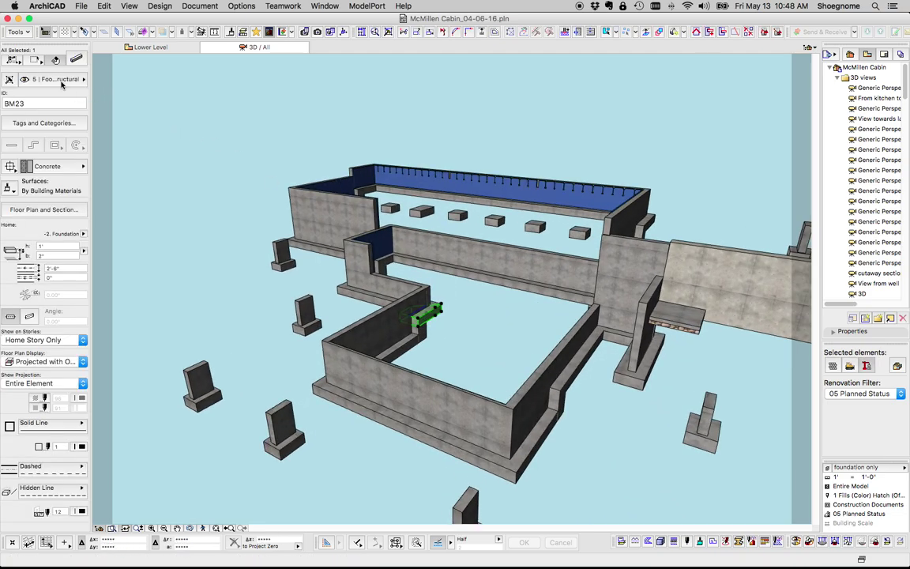
click(55, 79)
scroll(173, 474, down, 2)
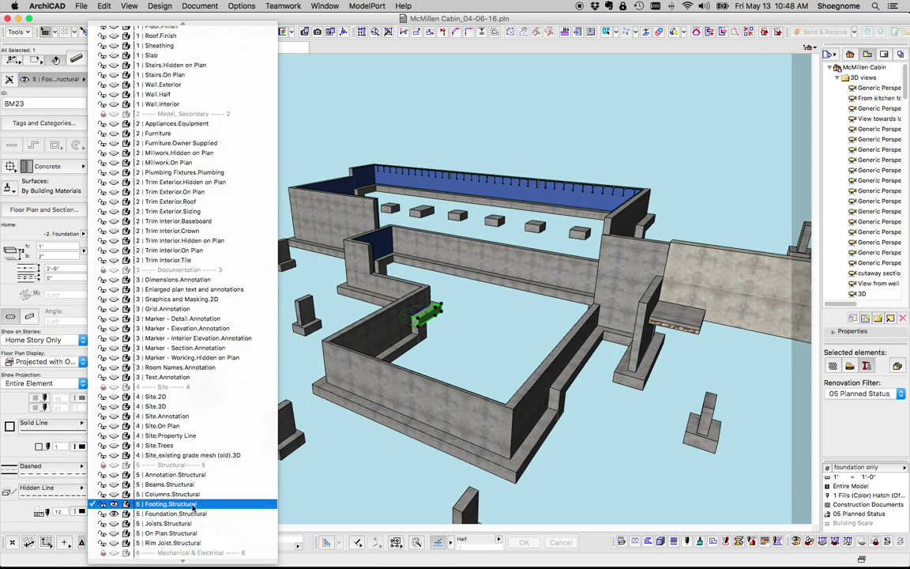
click(476, 395)
click(482, 330)
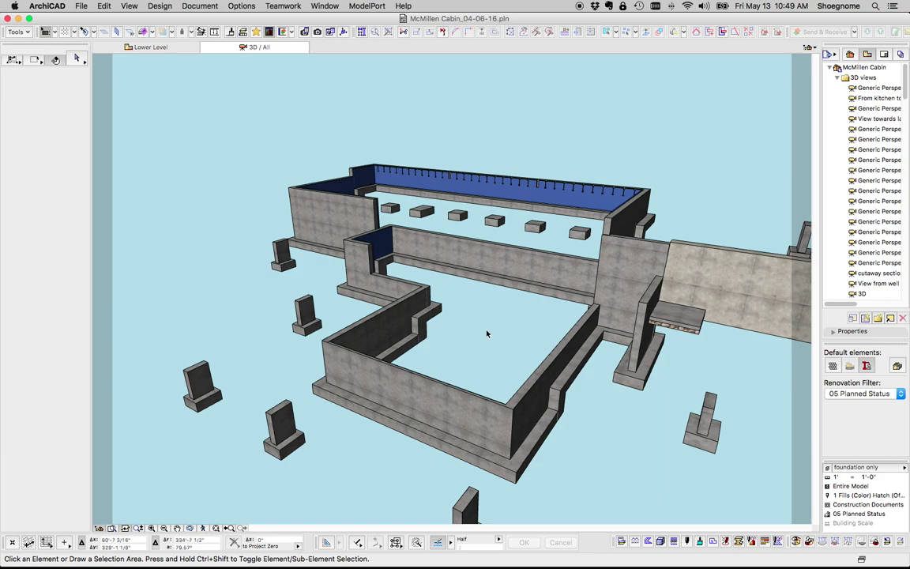
- Select the foundation walls around the front enclosure one by one and examine how they step with the footing
shift+middle_drag(487, 333, 362, 294)
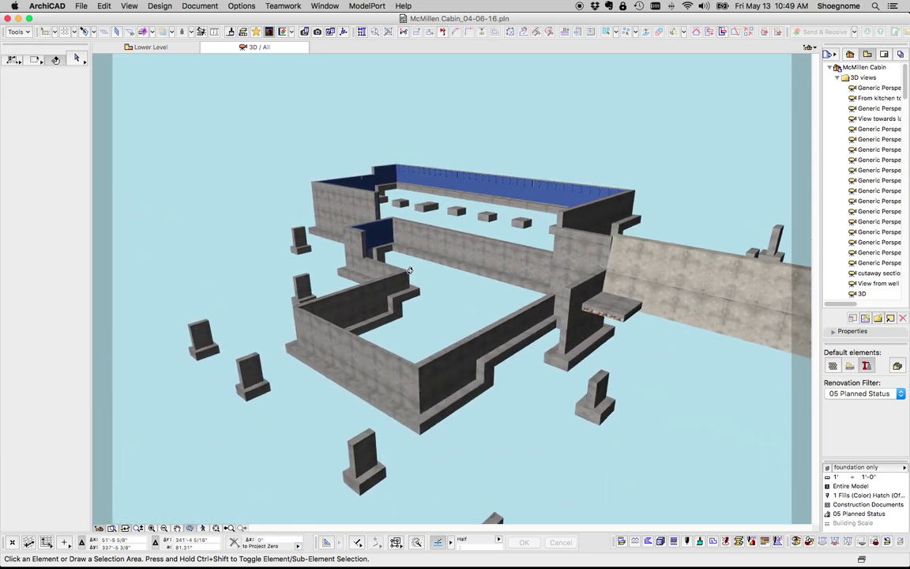
click(363, 295)
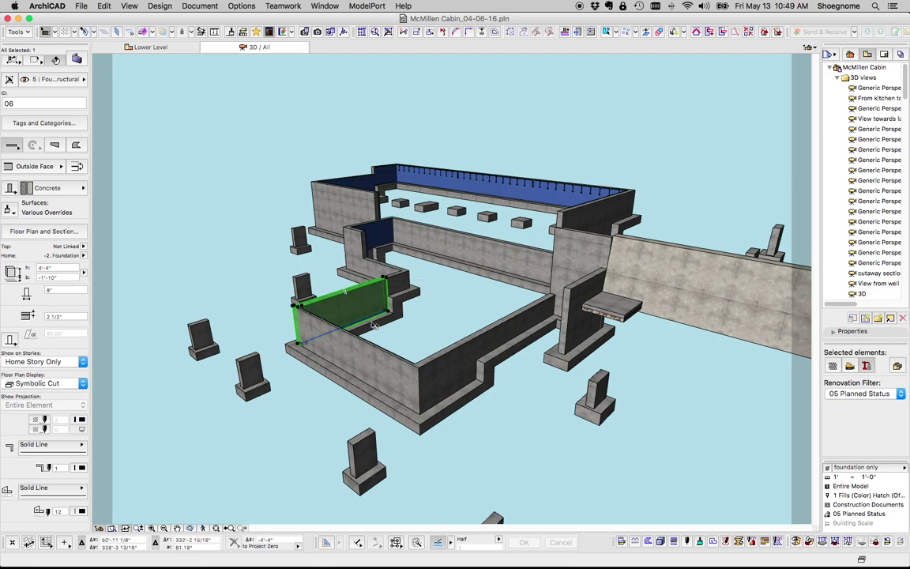
click(357, 367)
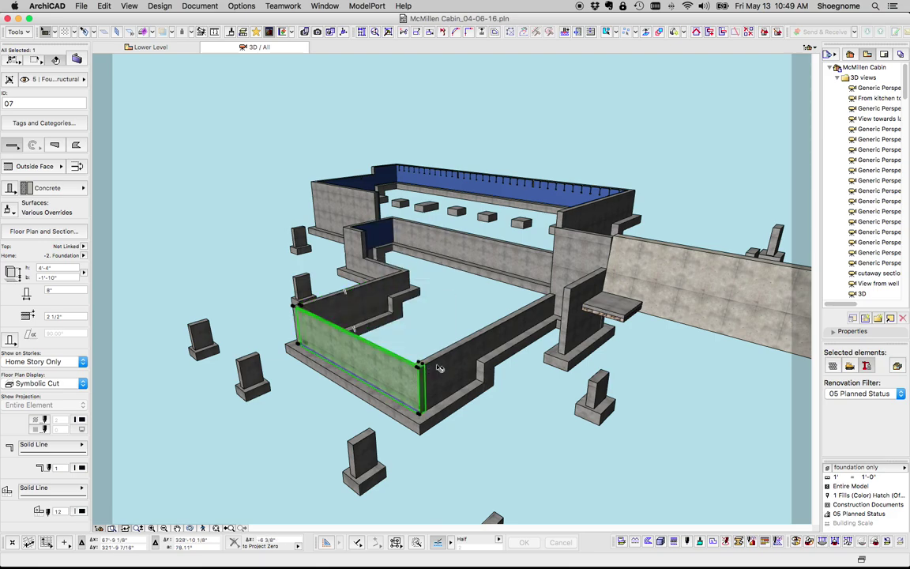
shift+middle_drag(418, 379, 378, 320)
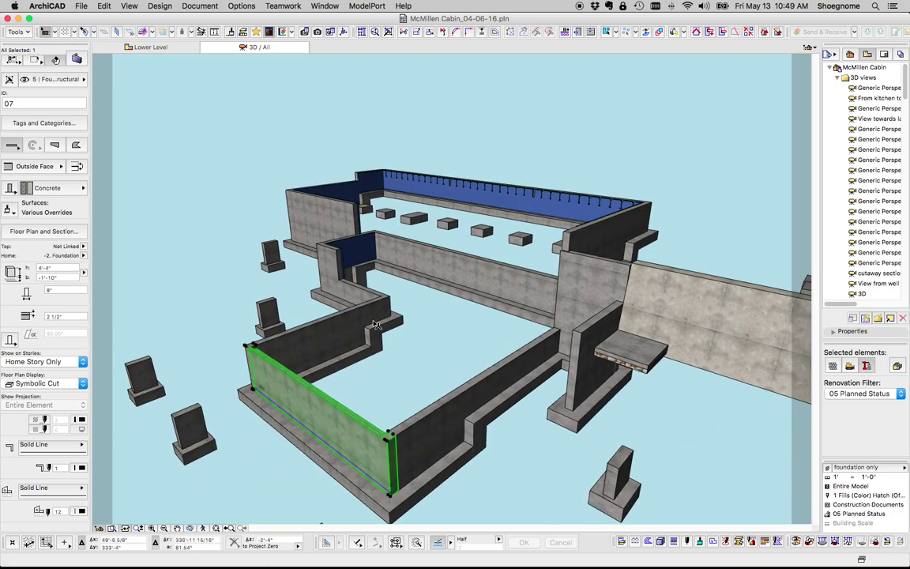
click(377, 316)
click(377, 318)
click(474, 421)
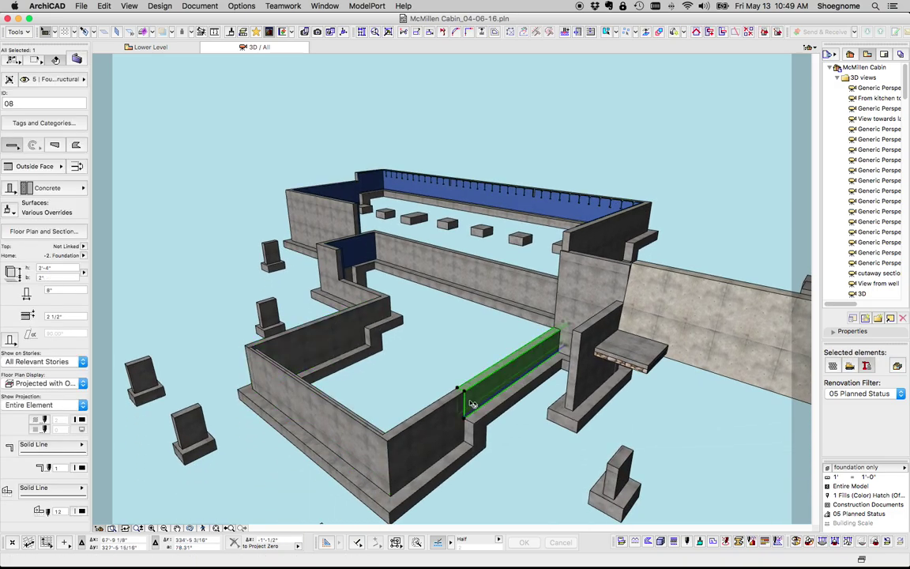
click(452, 422)
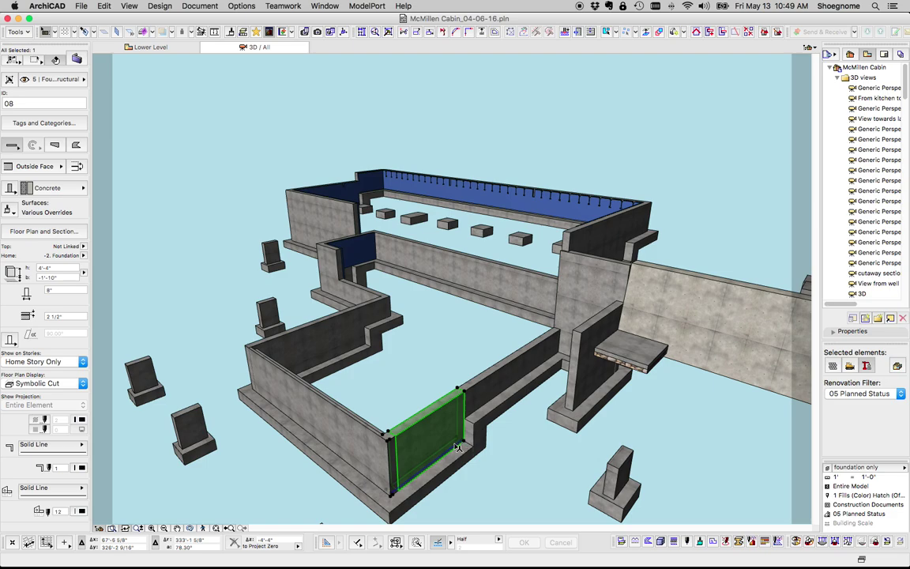
click(451, 451)
key(Escape)
key(Escape)
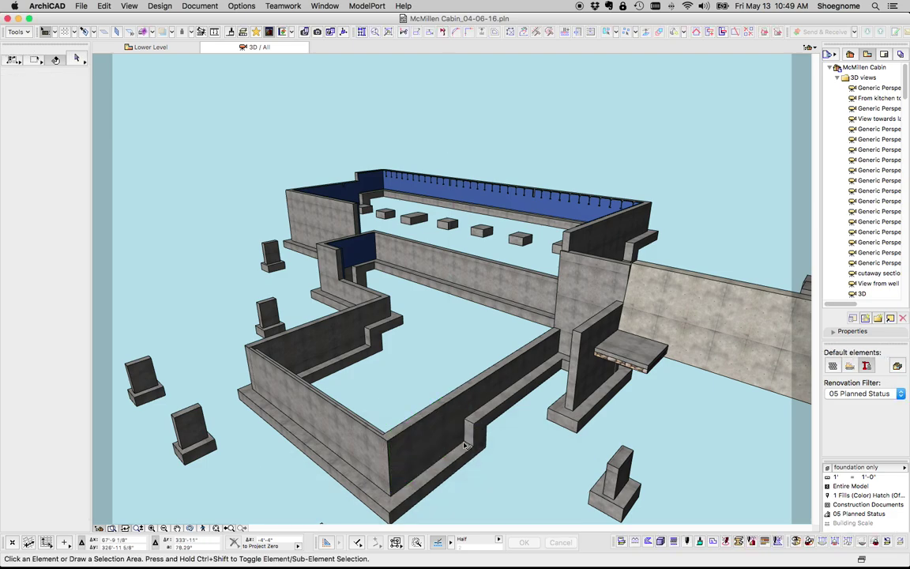
- Copy the tall foundation wall segment beside the footing step about 2'-9 3/4" along its length towards the front corner
click(465, 443)
click(466, 447)
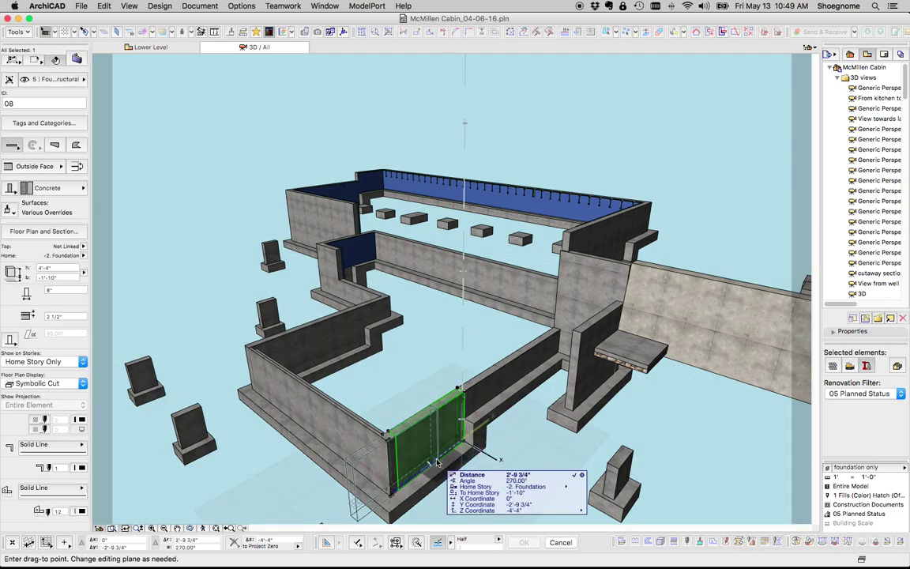
click(437, 462)
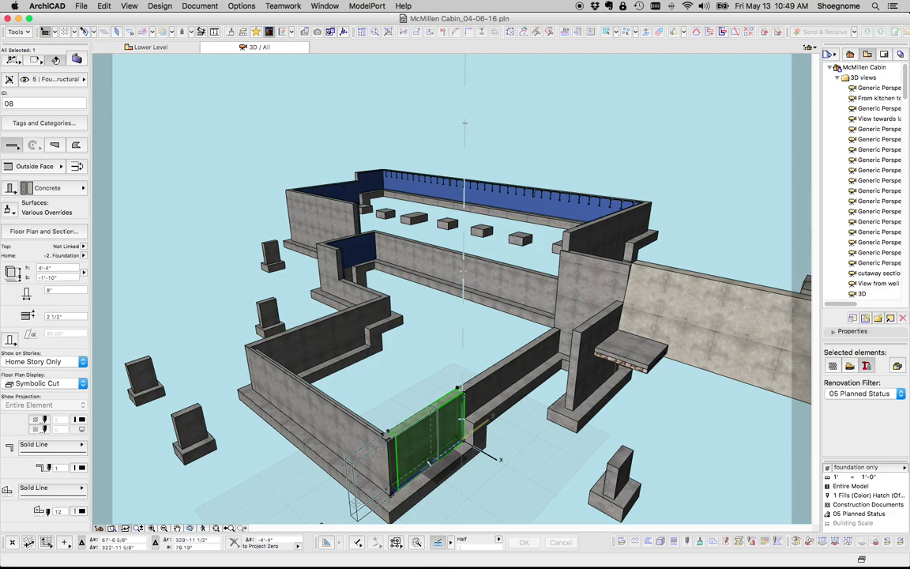
- Stretch the corner end of the original tall wall segment back to meet the end of its copy
click(393, 494)
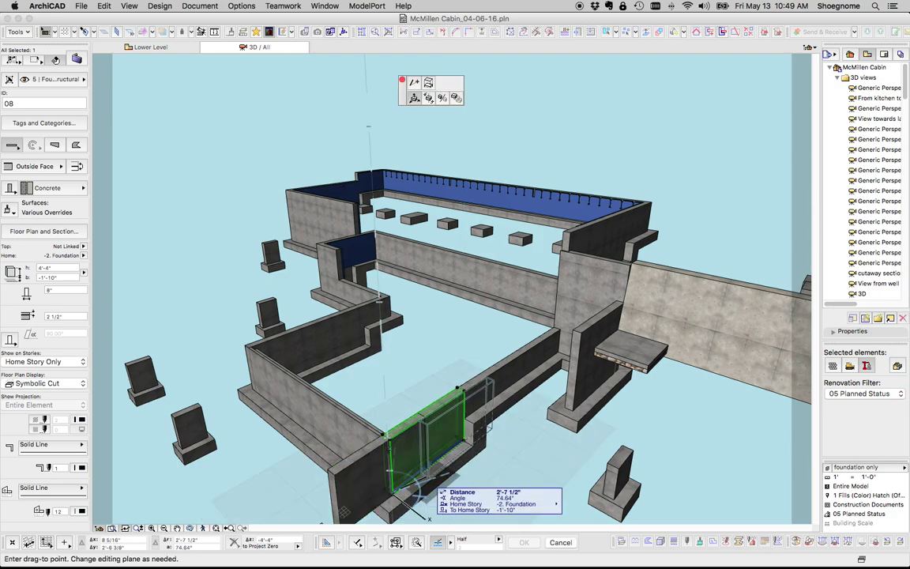
click(415, 84)
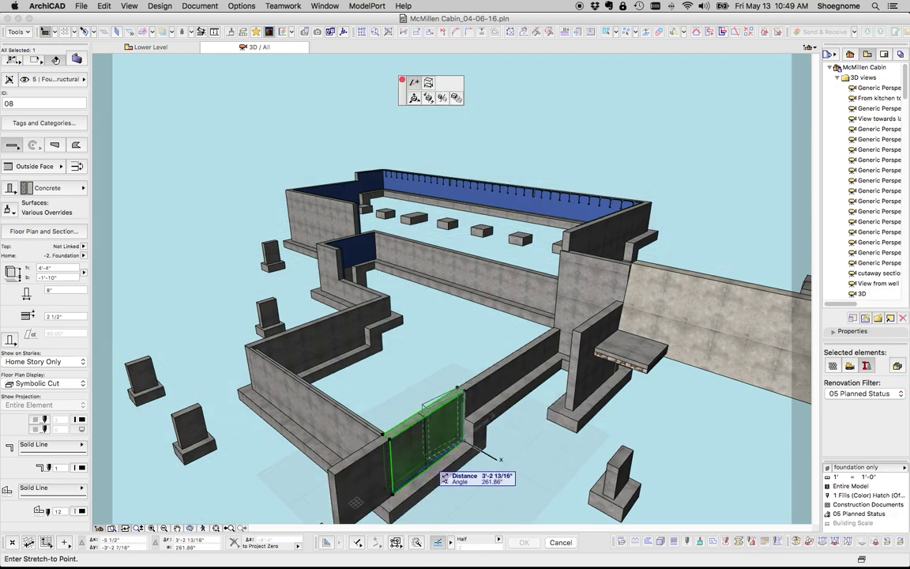
click(424, 443)
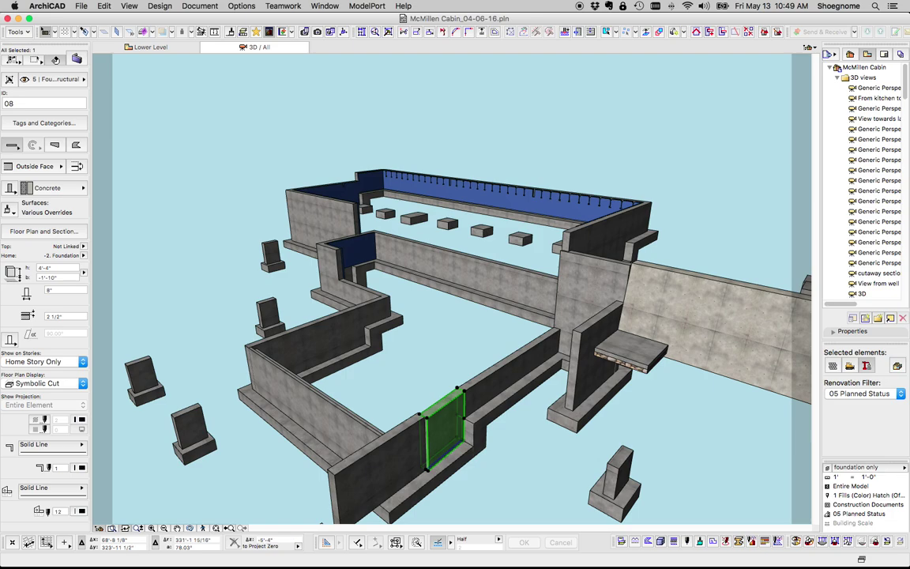
key(super+z)
click(392, 494)
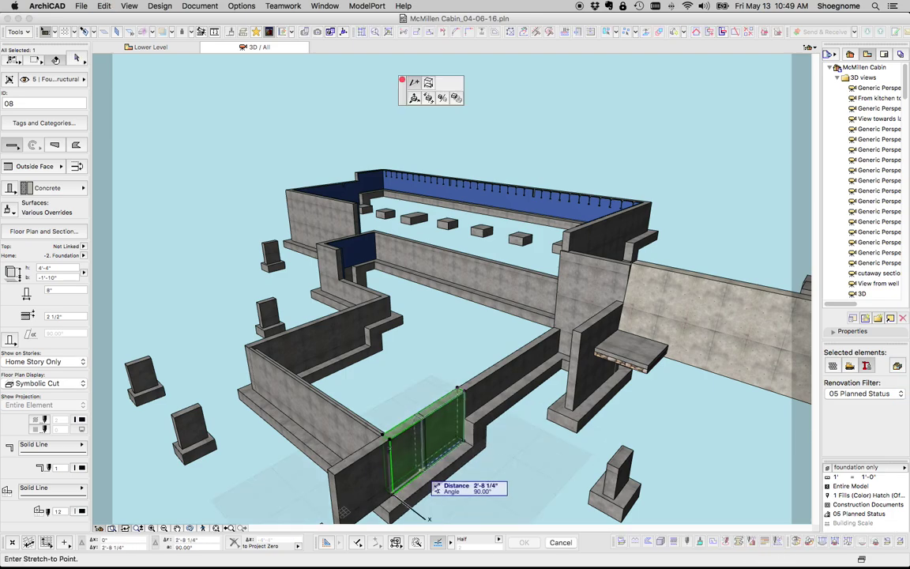
click(426, 469)
- Trim the copied wall segment against the front foundation wall so both meet in a clean corner
key(super+z)
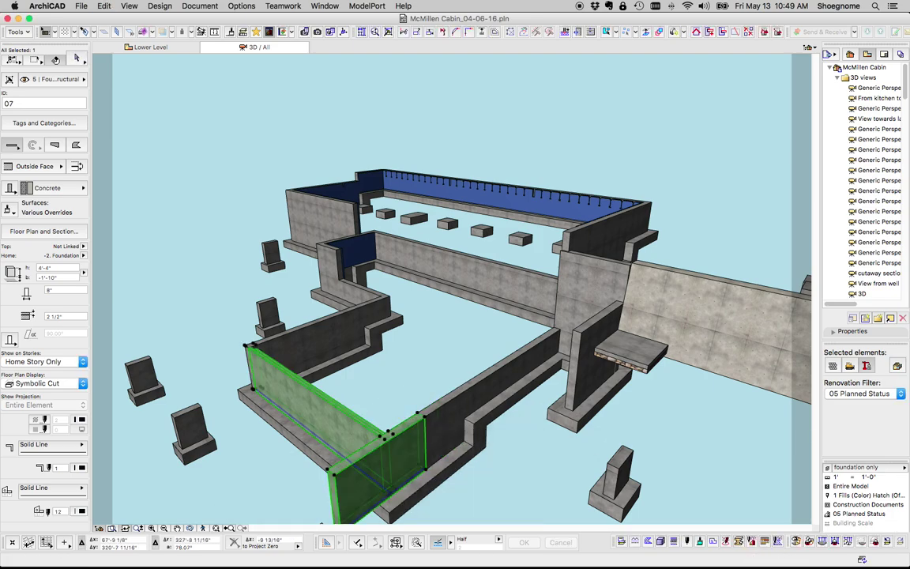
key(super+z)
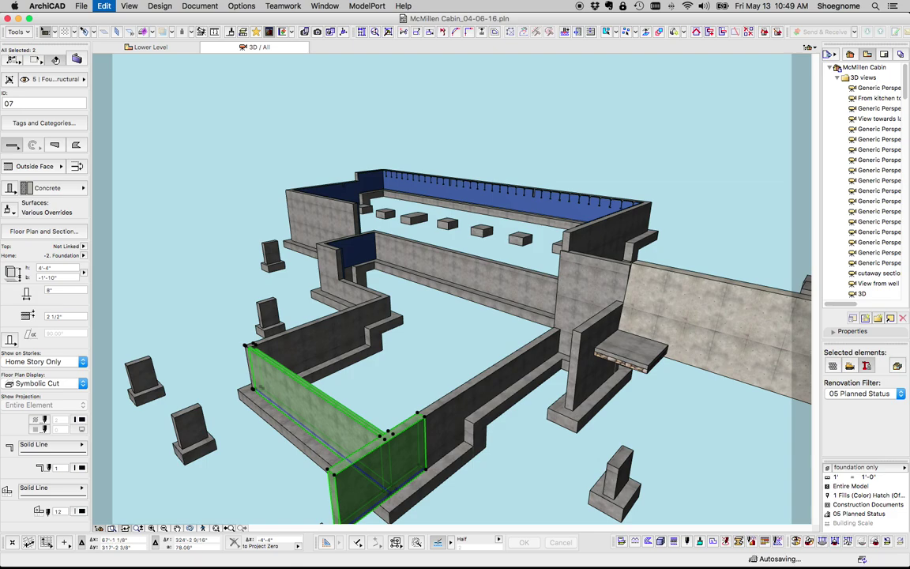
key(super+z)
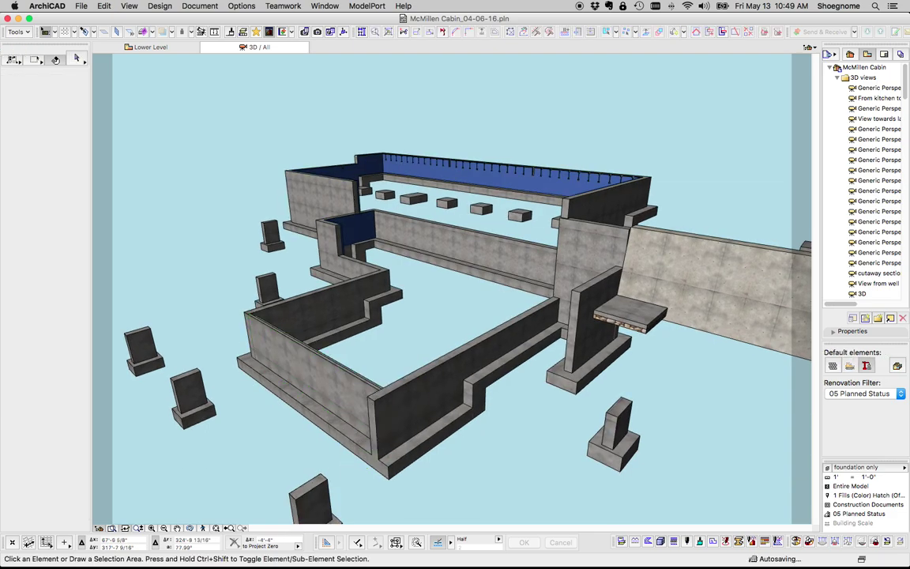
key(super+z)
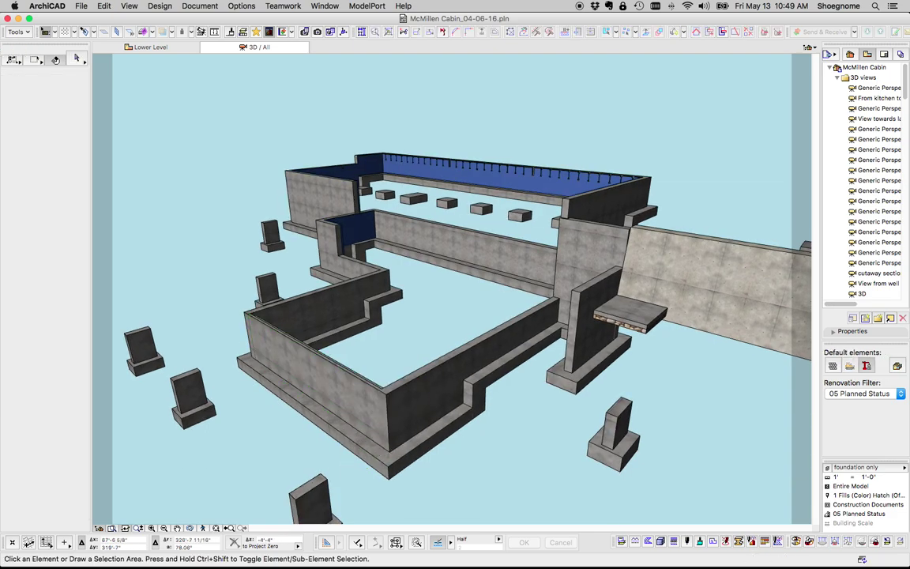
- Set the wall piece next to the footing step to a base elevation of -10" and a height of 3'-4"
click(407, 411)
click(443, 395)
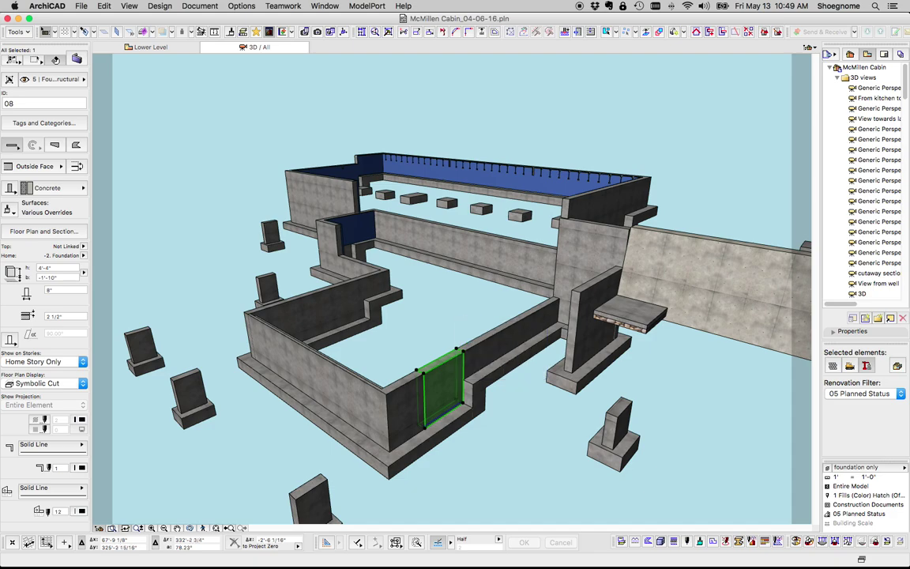
click(60, 277)
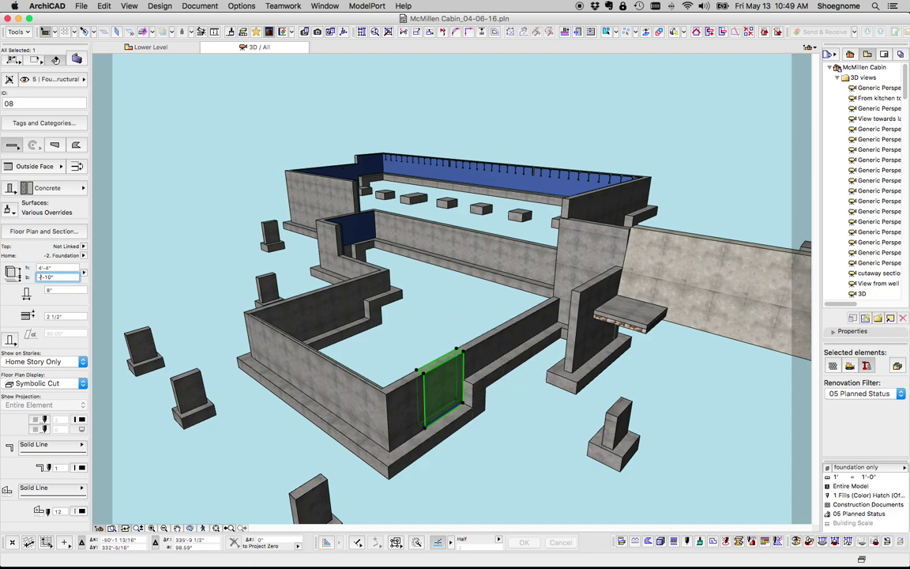
key(Return)
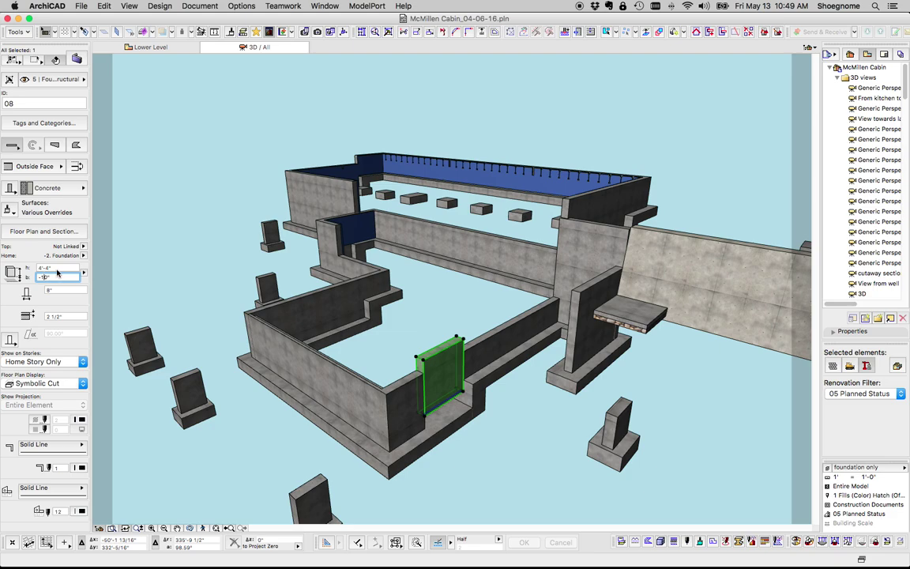
click(56, 268)
text(3)
key(Return)
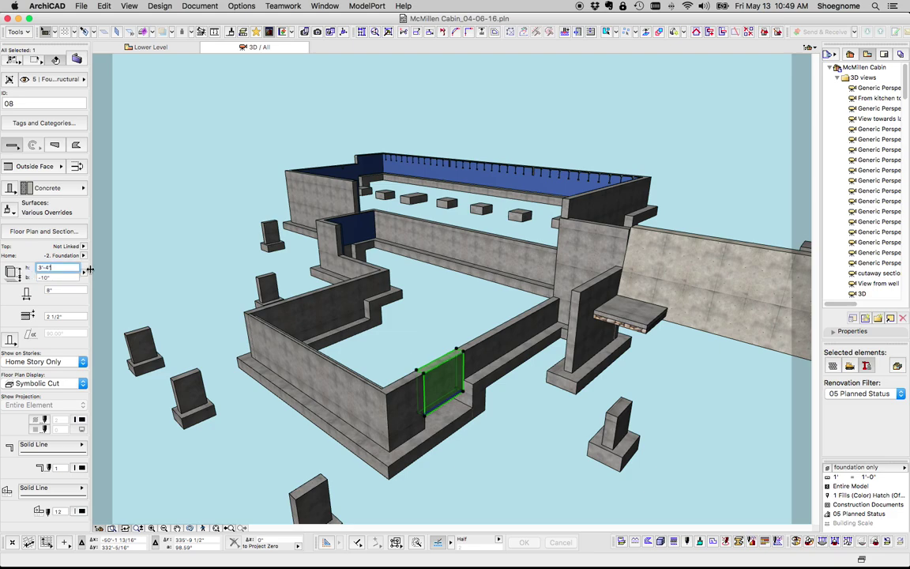
key(Escape)
- Undo the wall's height and base changes, the corner trim, the stretch and the copy to restore the single wall segment
middle_drag(449, 414, 399, 367)
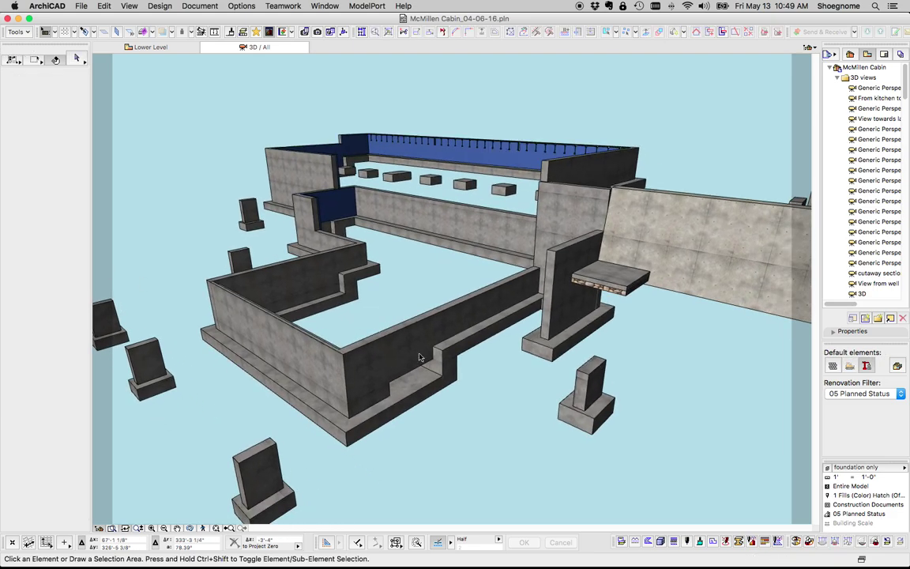
click(416, 351)
click(418, 353)
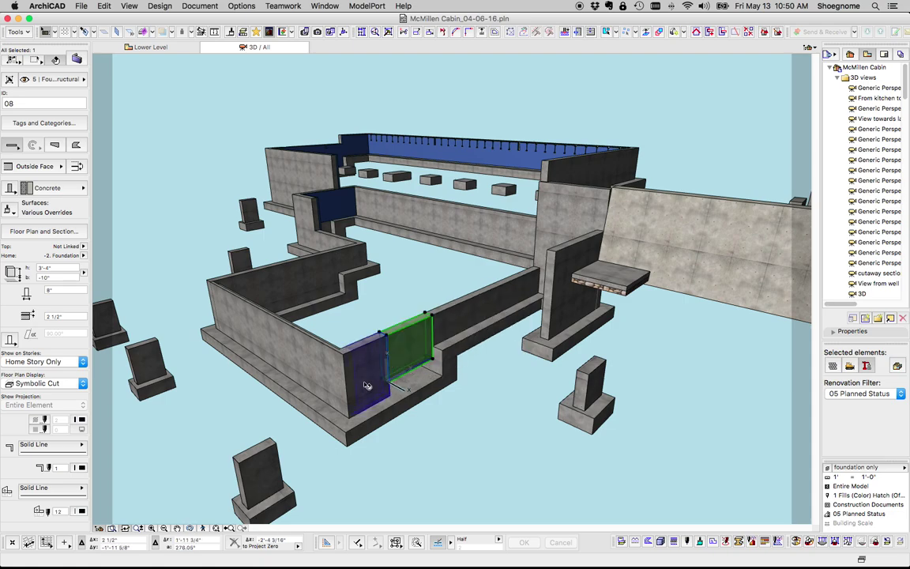
key(Escape)
key(super+z)
key(super+z)
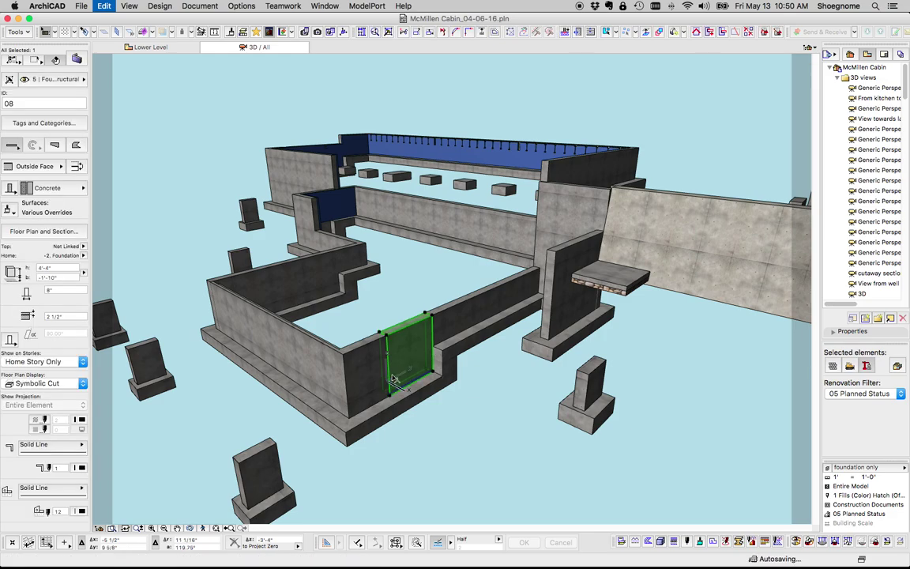
key(super+z)
key(super+z)
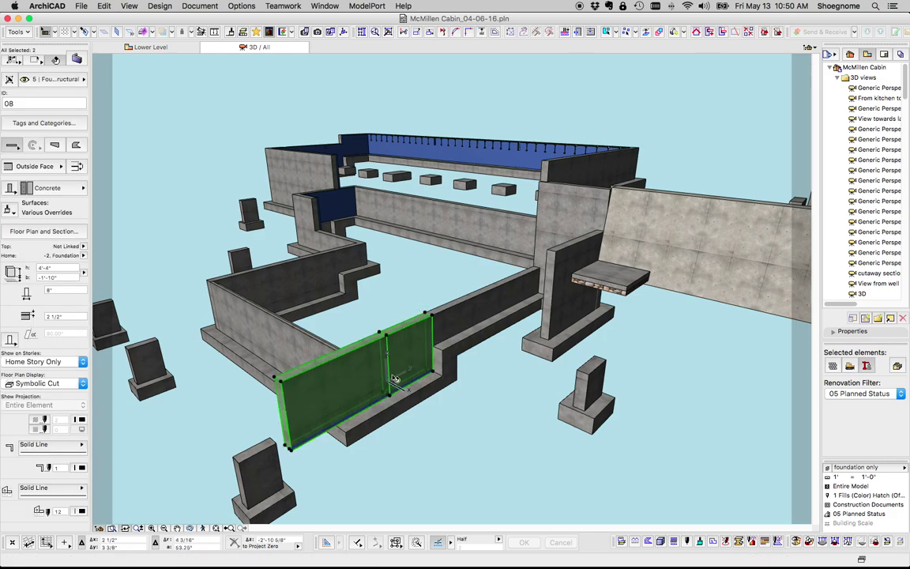
key(super+z)
key(super+z)
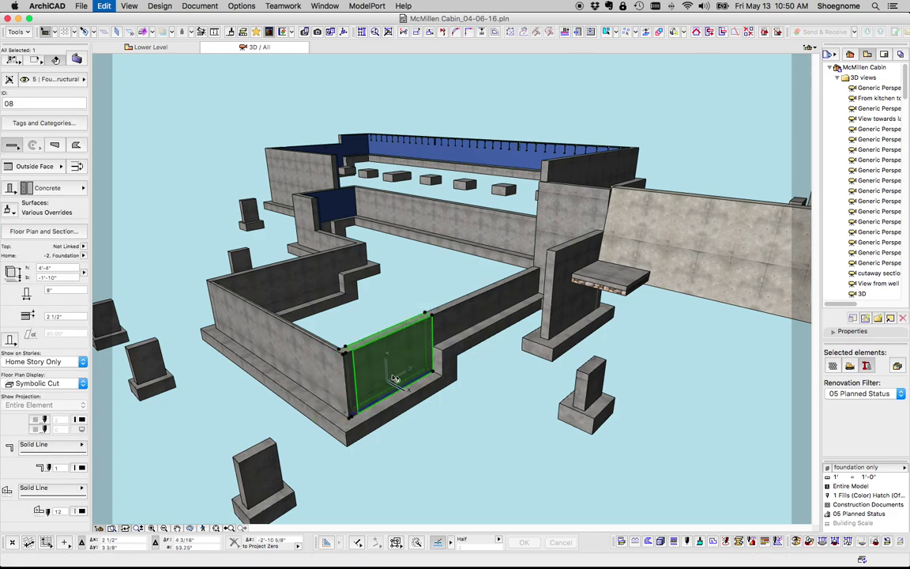
- Examine the wall segments on both sides of the front corner and the low wall at the opposite footing step
key(Escape)
click(349, 384)
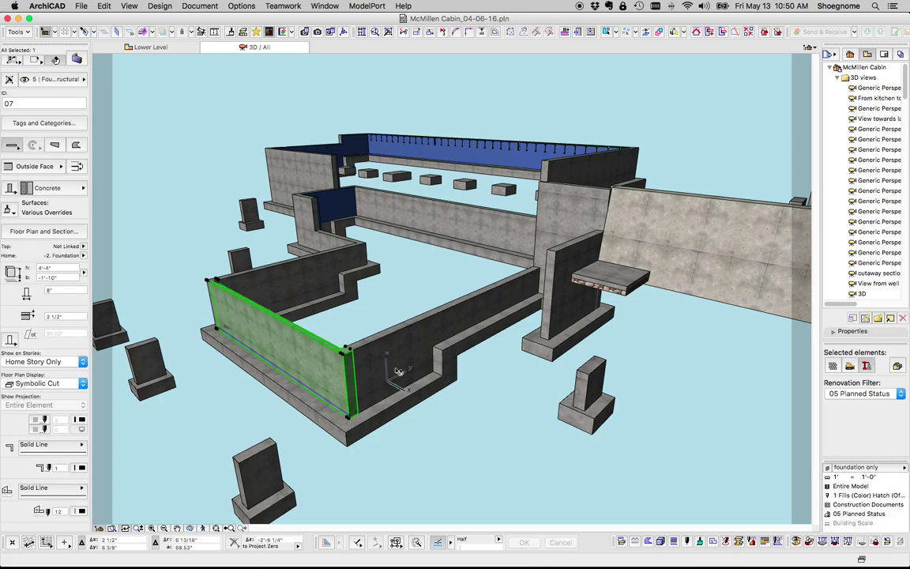
click(424, 348)
click(466, 325)
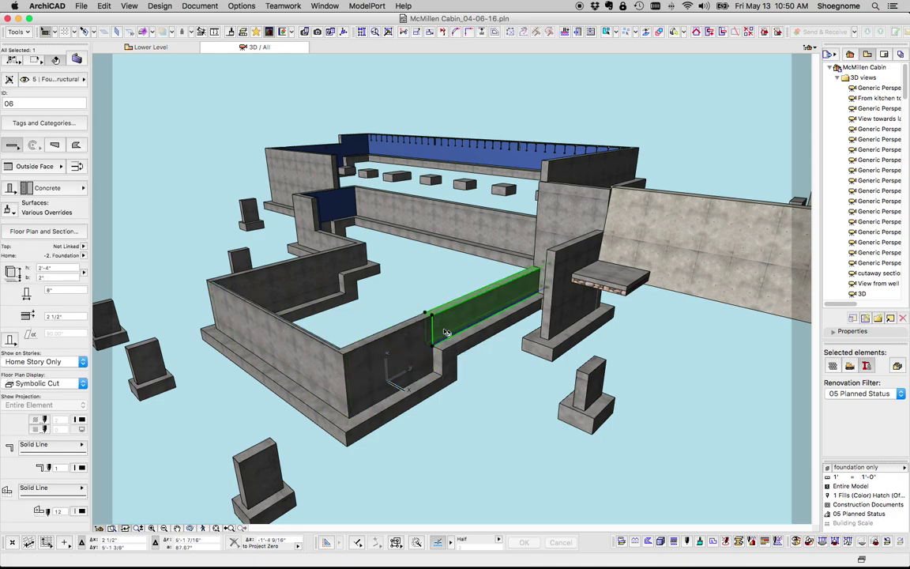
middle_drag(461, 324, 465, 348)
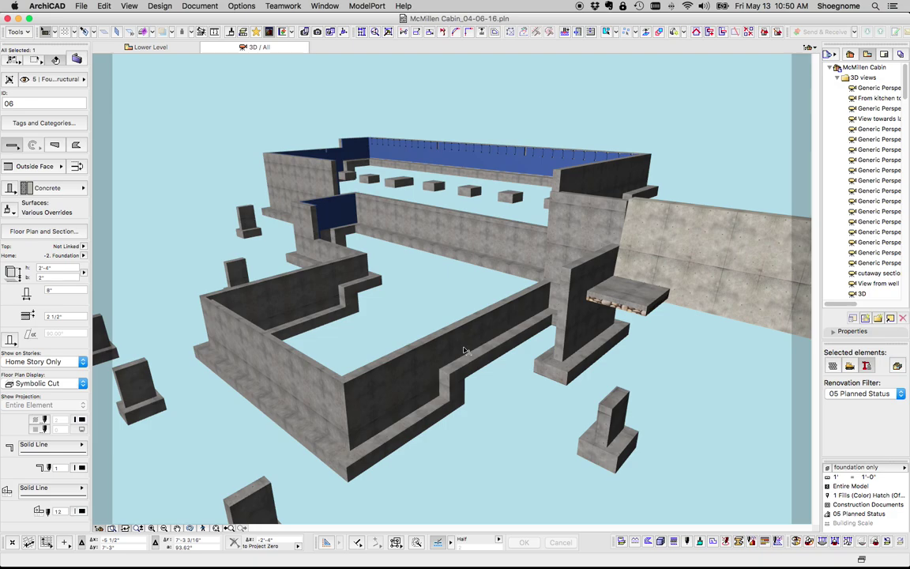
click(419, 365)
click(347, 263)
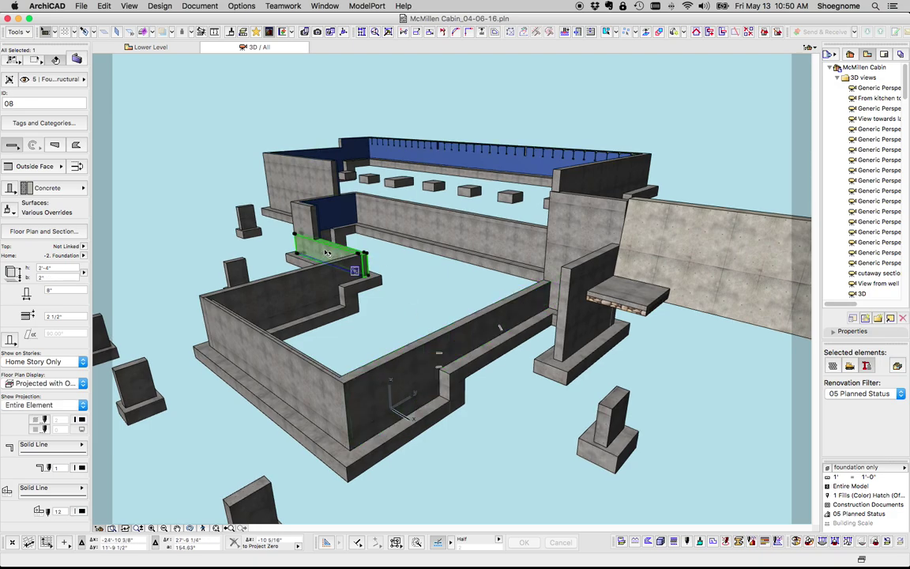
- Inspect the low concrete wall on the far side and the insulated foundation wall piece stacked on its end
shift+middle_drag(347, 263, 412, 293)
key(Escape)
scroll(442, 249, up, 5)
scroll(411, 294, down, 6)
middle_drag(517, 255, 451, 288)
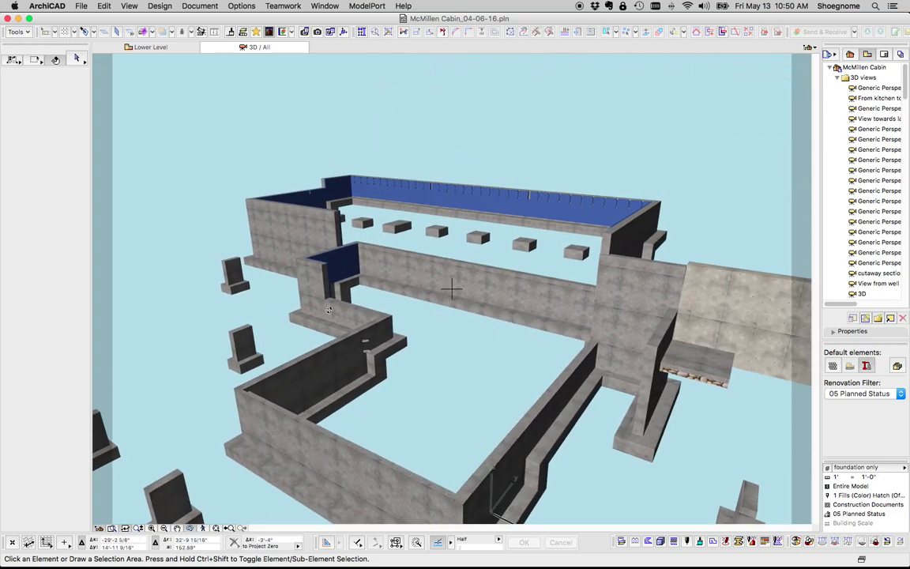
click(316, 293)
click(341, 311)
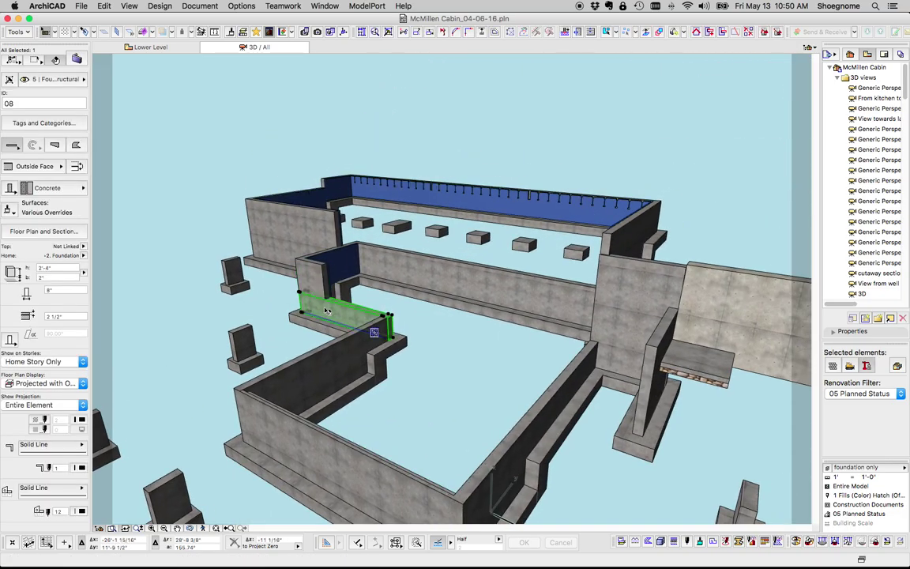
mouse_move(328, 261)
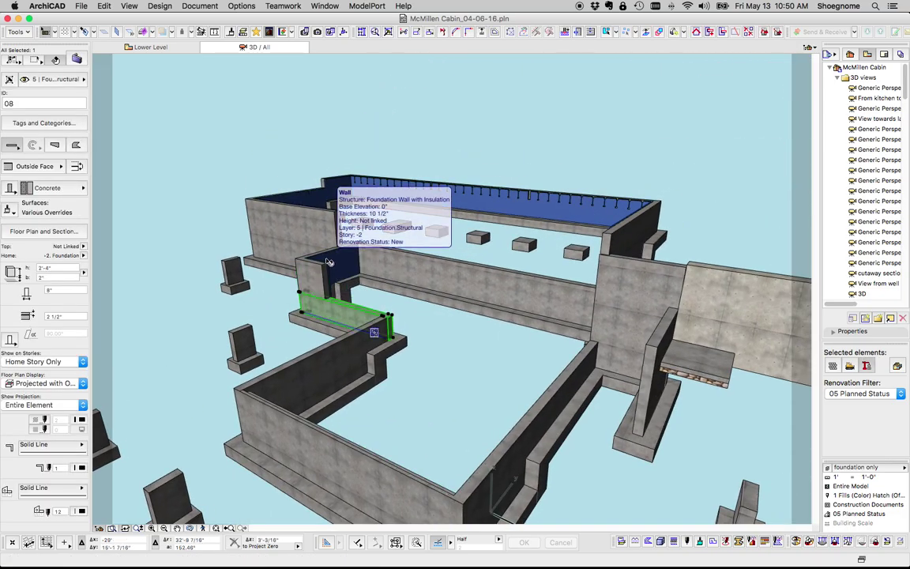
key(Escape)
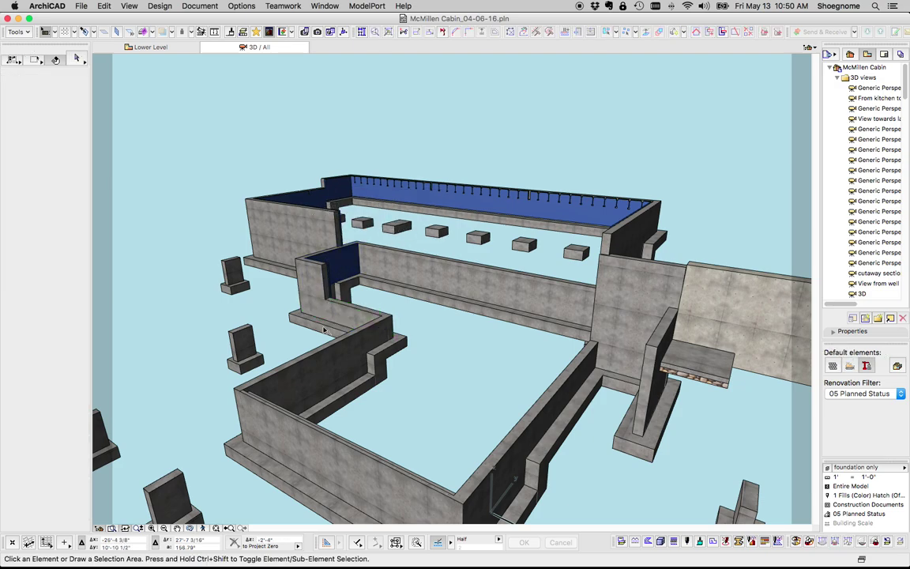
click(340, 319)
click(309, 283)
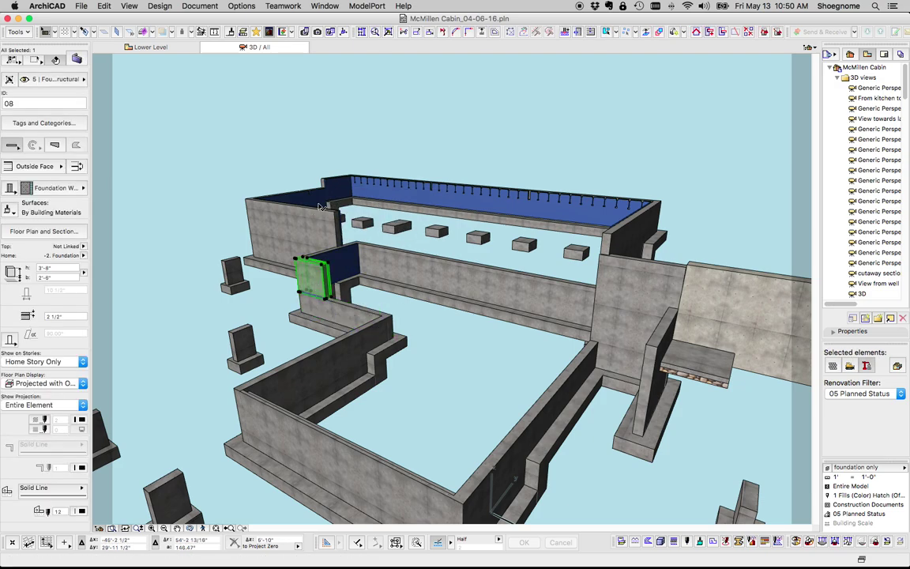
key(Escape)
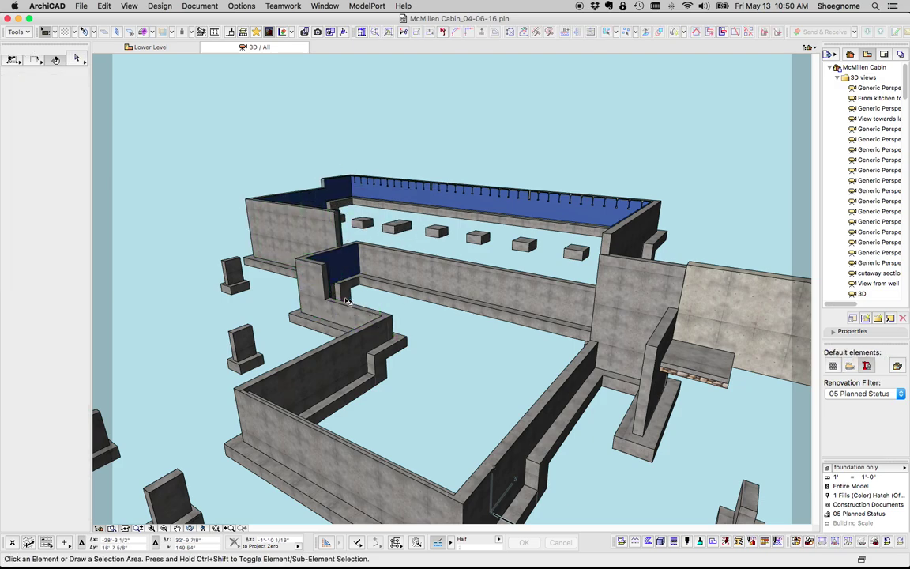
- Examine from inside the foundation how the short insulated wall sits on top of the low concrete wall
shift+middle_drag(380, 306, 213, 277)
scroll(422, 241, up, 8)
shift+middle_drag(423, 252, 420, 257)
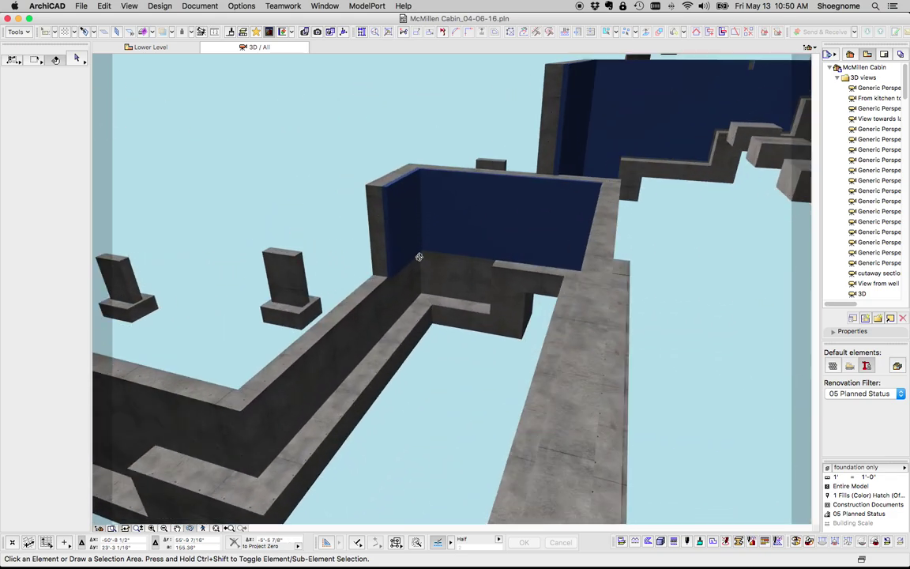
click(406, 291)
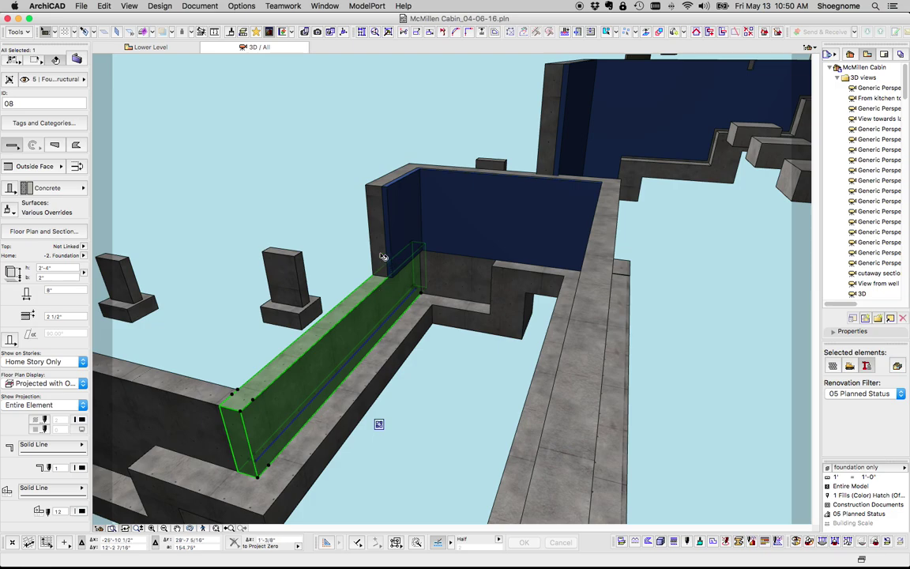
click(382, 265)
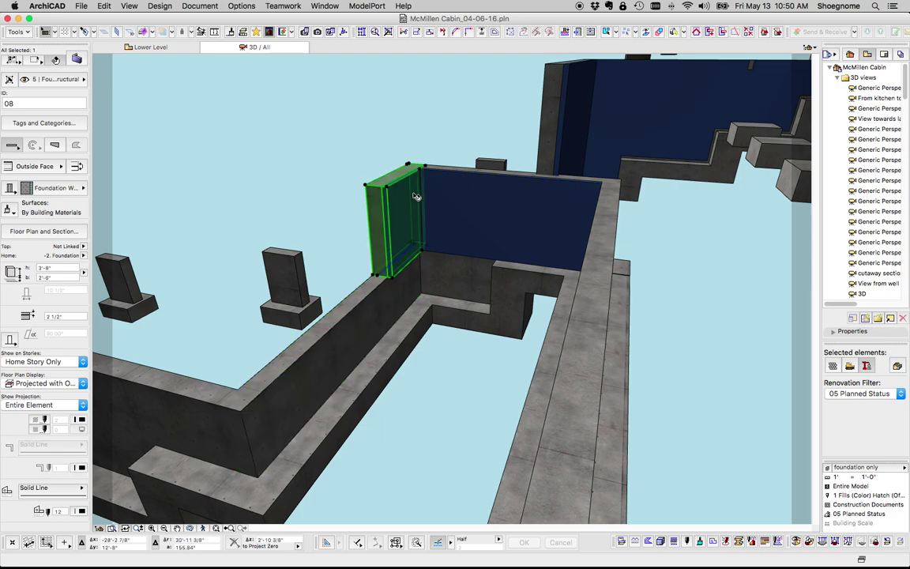
click(379, 302)
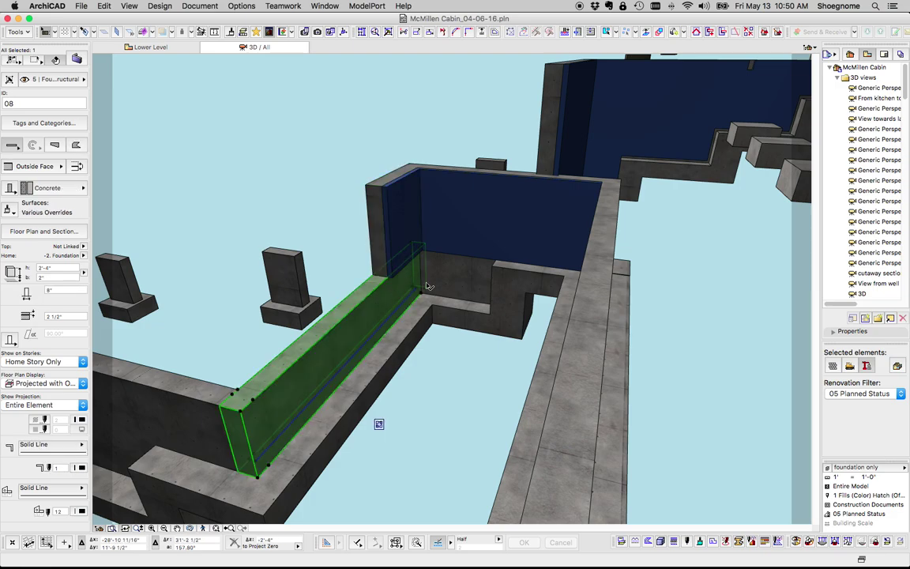
key(Escape)
- Compare the neighbouring insulated wall pieces above the stepped footings at the back of the foundation
shift+middle_drag(459, 279, 558, 234)
middle_drag(308, 441, 624, 157)
click(628, 152)
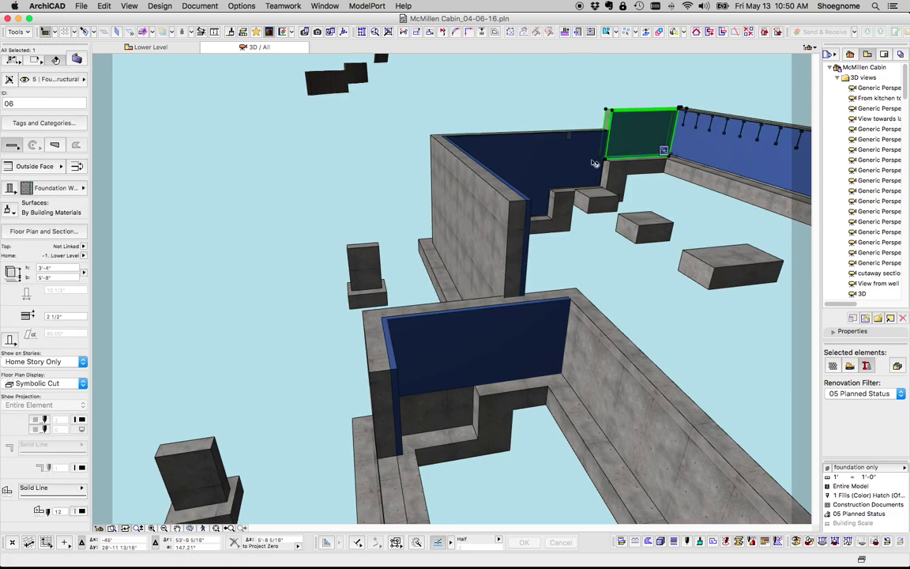
click(592, 162)
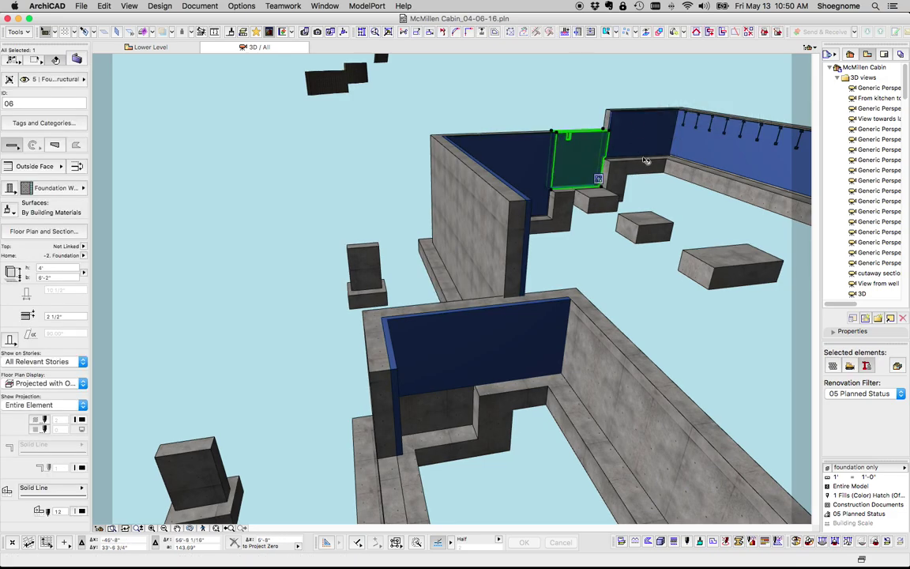
click(650, 186)
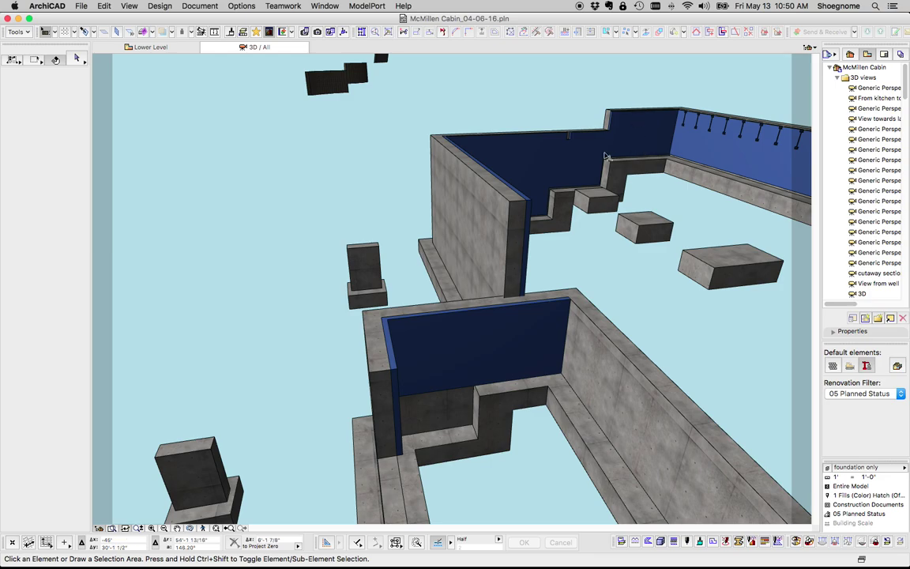
click(605, 156)
click(644, 107)
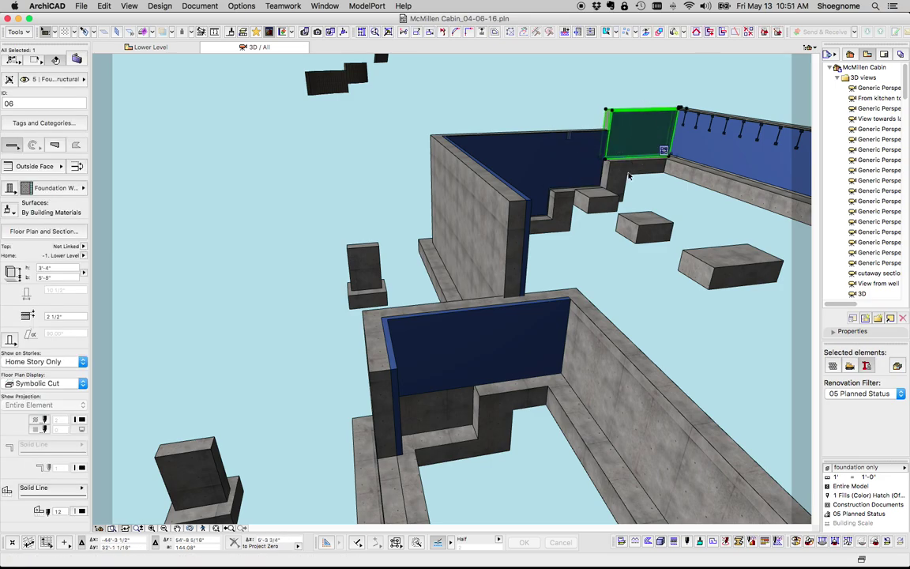
- Examine the lower and upper footing beams and the vertical beam piece that joins them at the front step
scroll(605, 296, down, 5)
click(542, 375)
shift+middle_drag(541, 375, 436, 292)
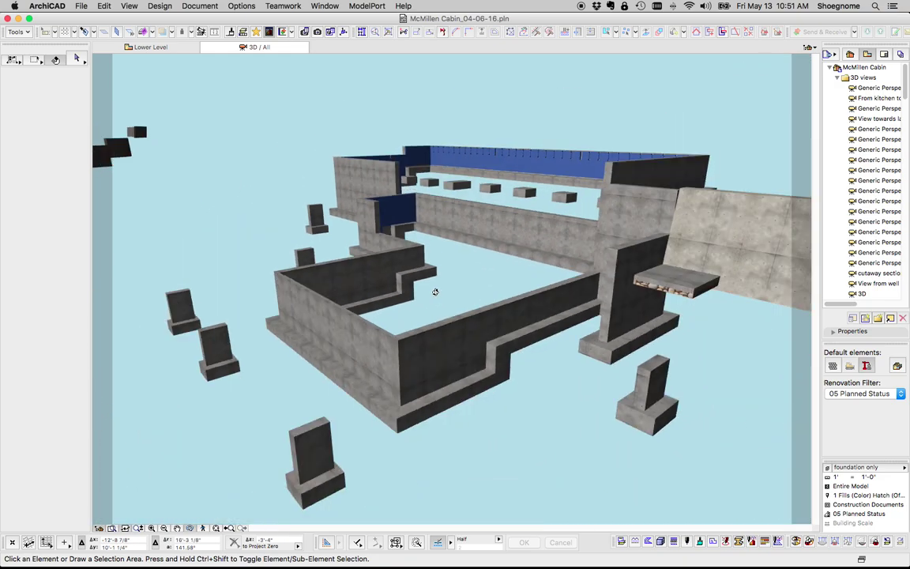
click(448, 412)
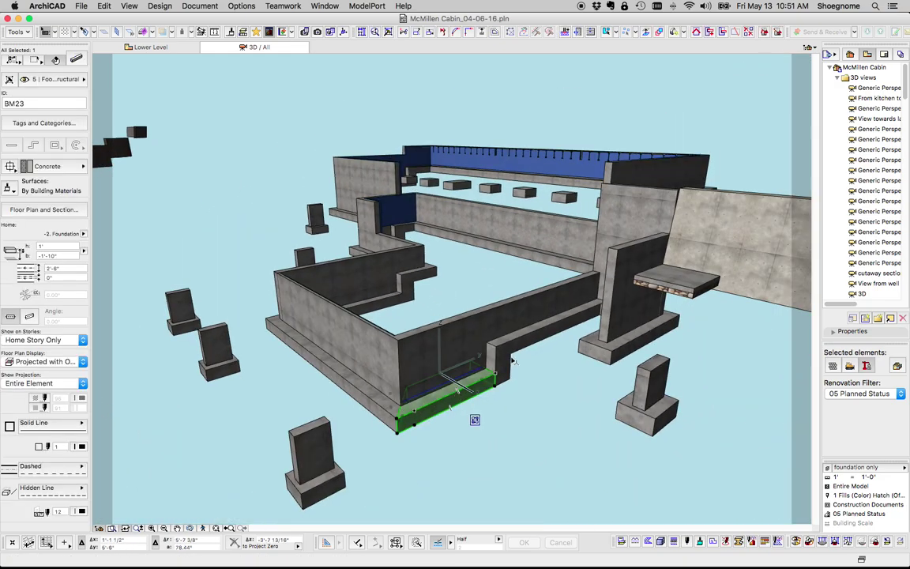
click(517, 345)
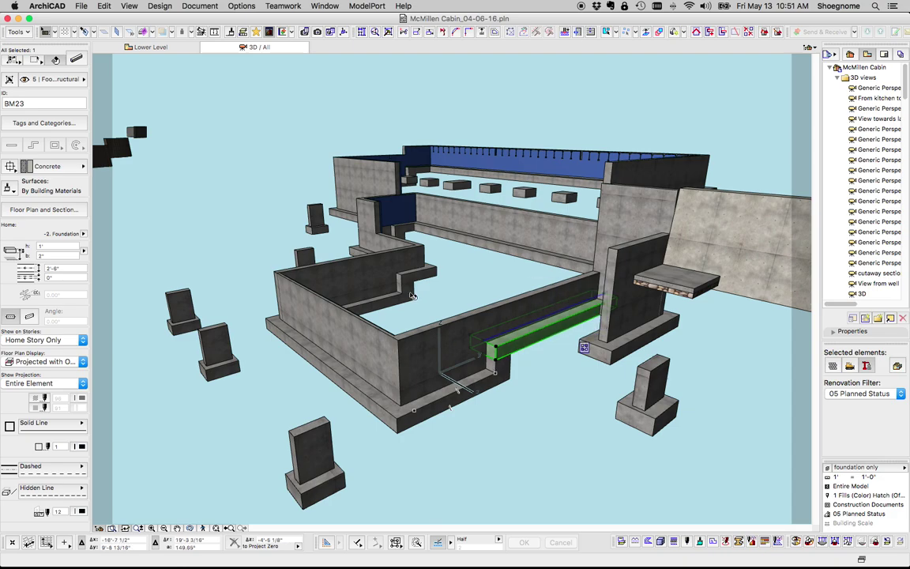
click(411, 295)
click(413, 262)
click(395, 301)
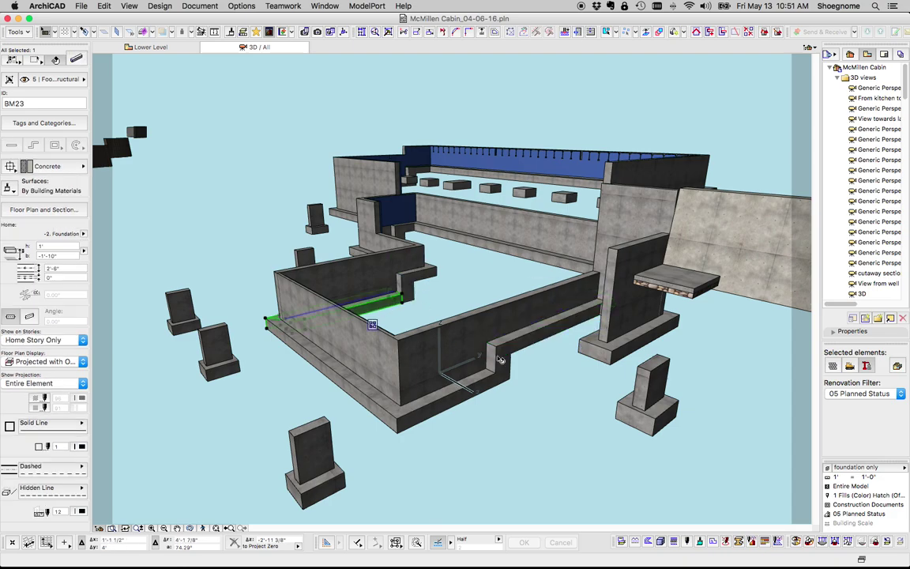
drag(499, 359, 504, 372)
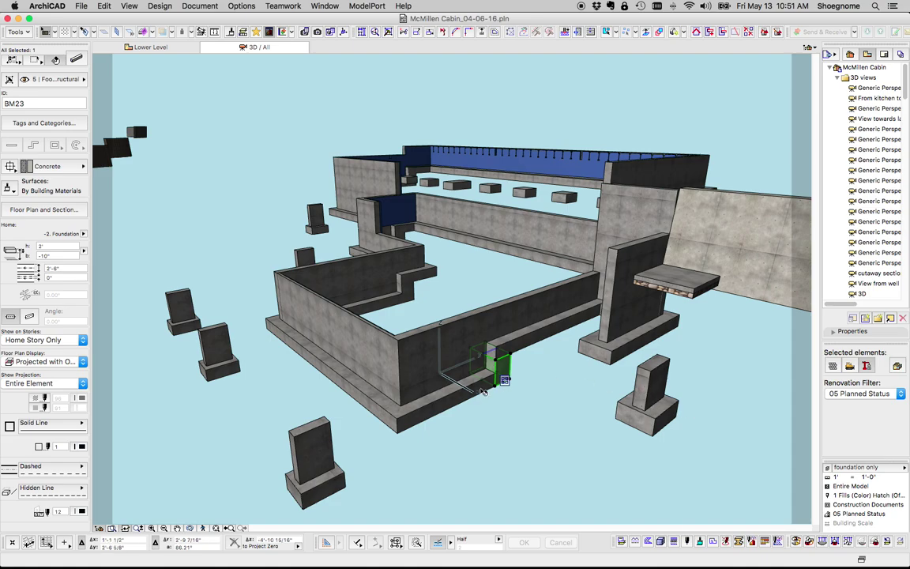
- Copy the lower front footing beam 4' past the corner and lower the copy to a base elevation of -2'-10"
click(483, 392)
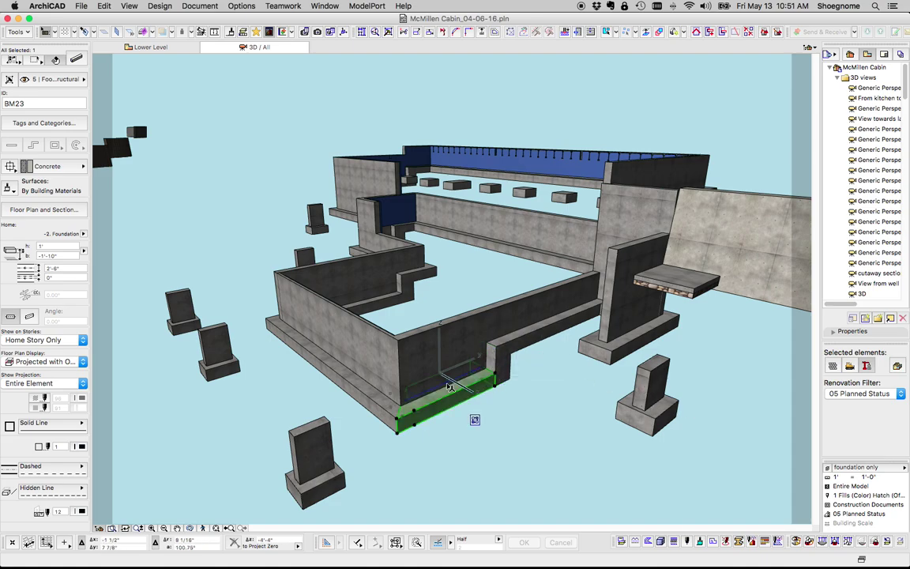
drag(483, 371, 444, 389)
text(r)
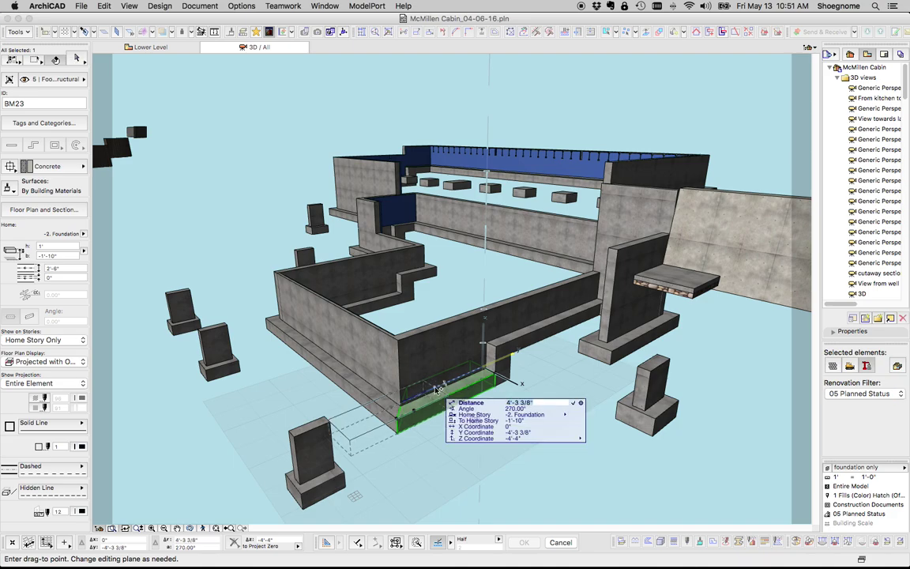
text(4)
key(Return)
key(super+9)
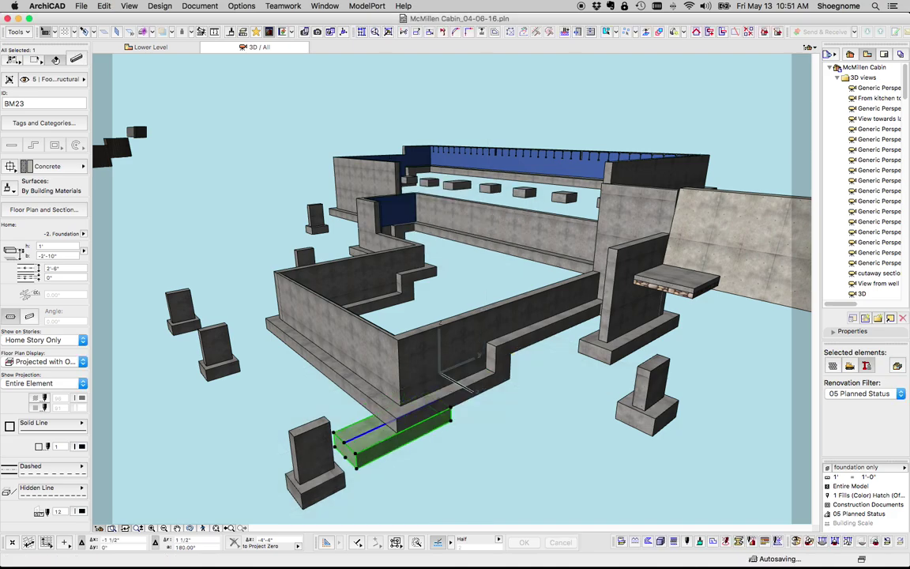
- Stretch the copied footing's outer end back to the front corner and lower it to a base elevation of -3'-10"
click(346, 448)
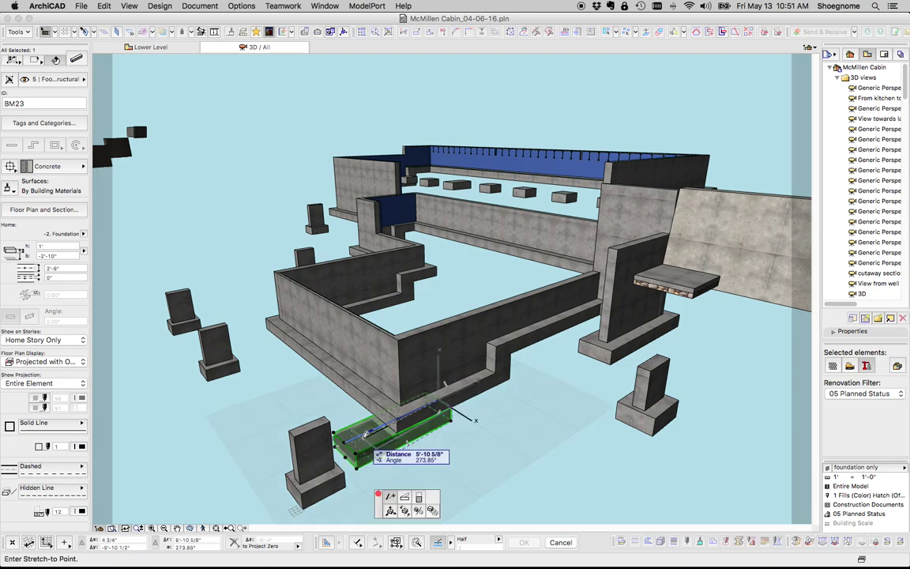
click(389, 425)
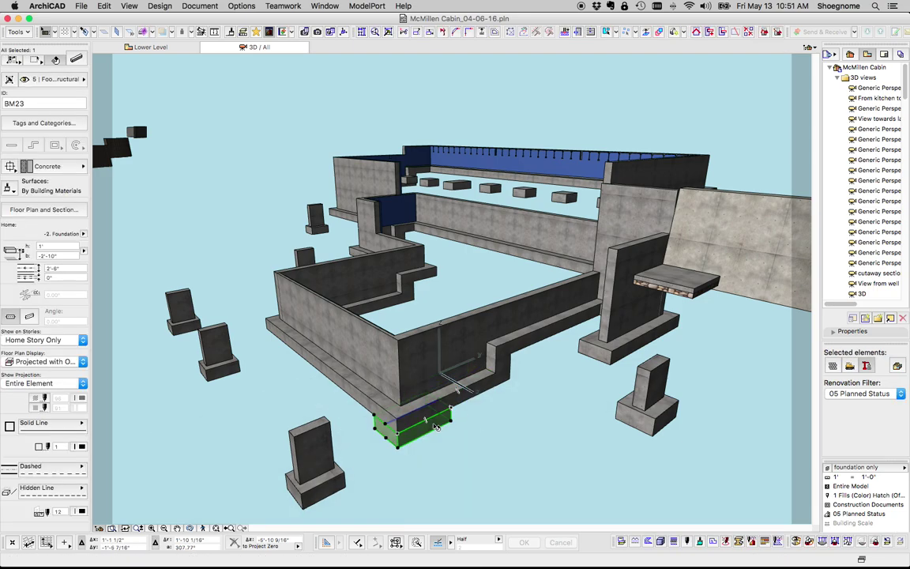
key(super+9)
key(Return)
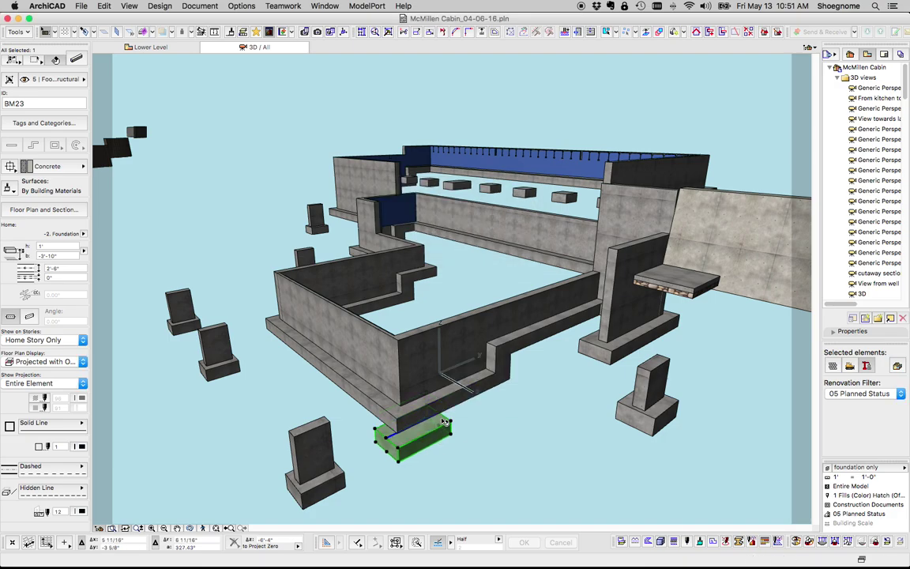
click(475, 435)
- Stretch the original lower footing's corner end back to line up with the inner end of the lowered footing
shift+middle_drag(475, 435, 295, 378)
click(294, 376)
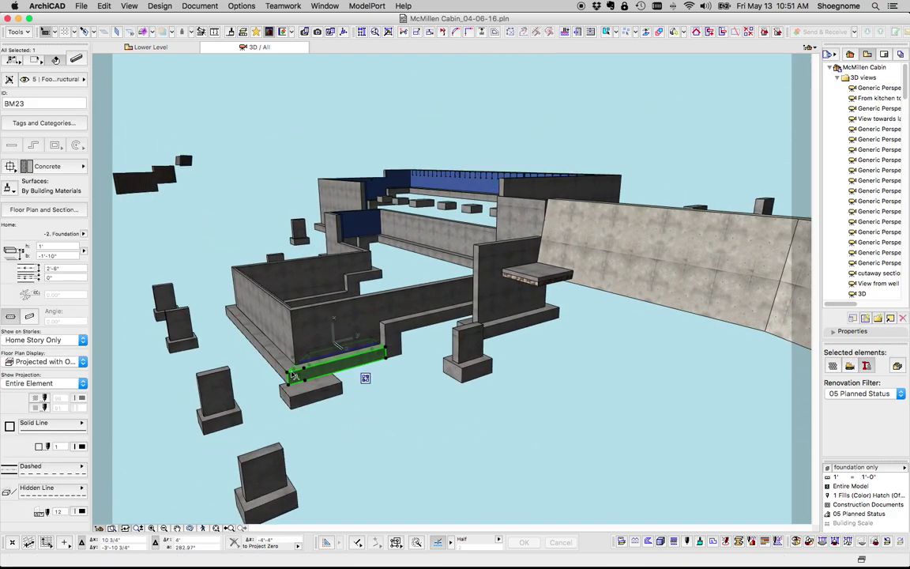
click(297, 365)
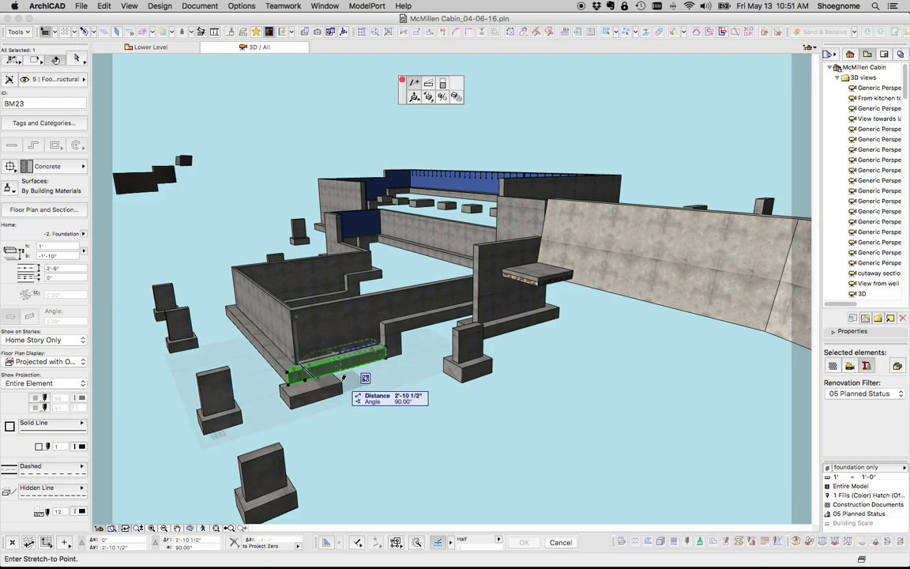
click(342, 385)
key(Escape)
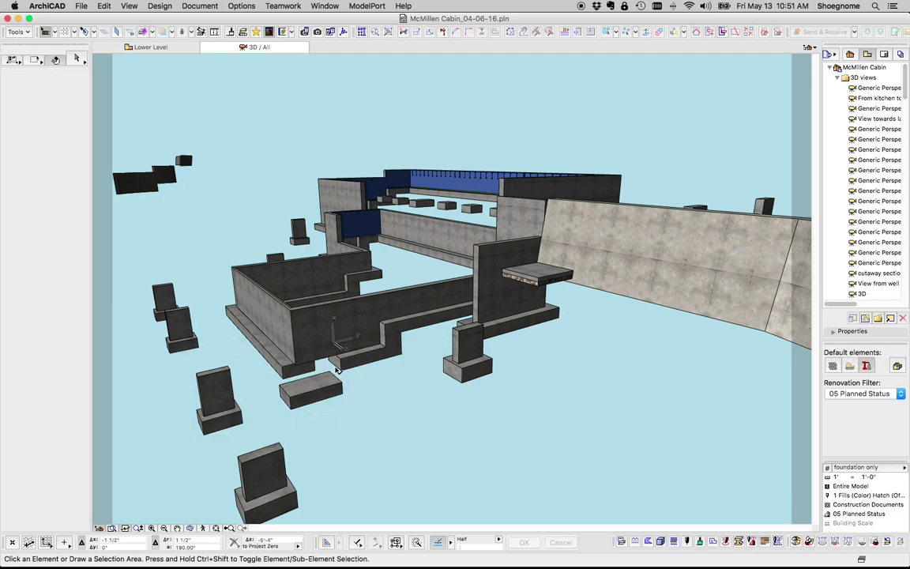
- Drag a copy of the shortened front footing a short distance along the wall toward the existing step
click(393, 342)
click(360, 362)
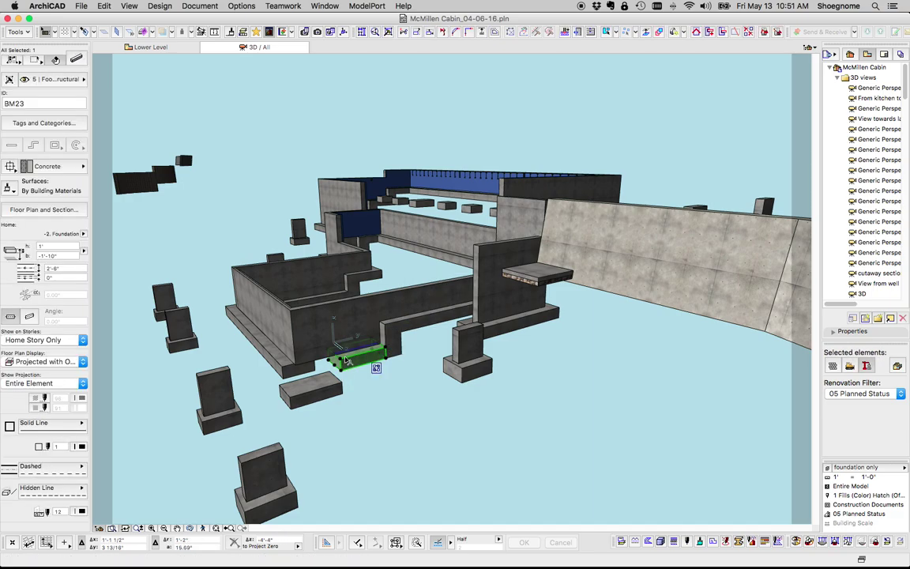
key(super+d)
click(336, 357)
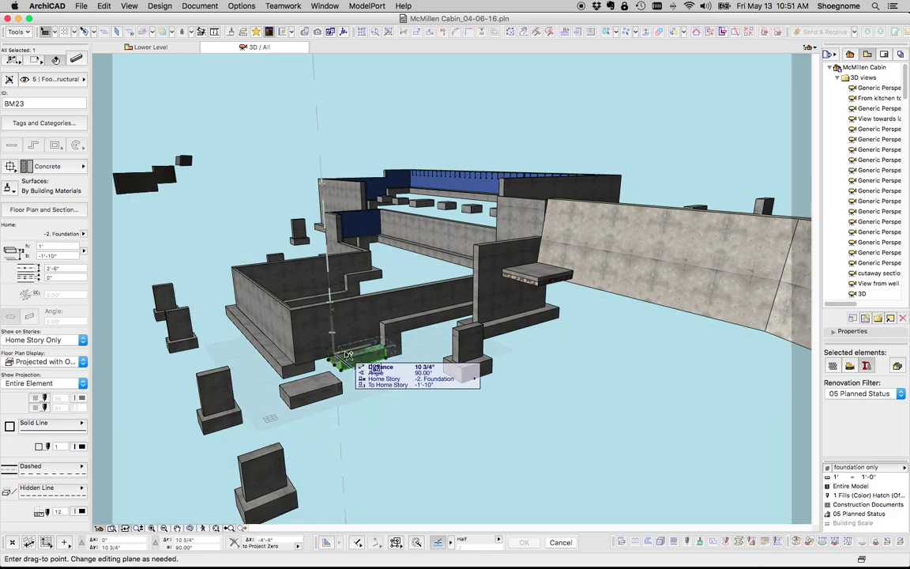
key(Return)
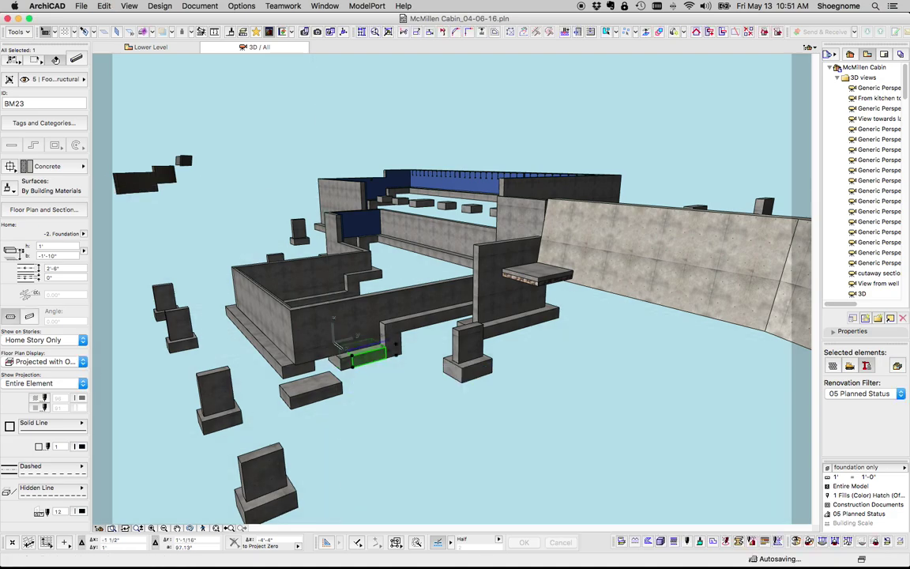
- Shorten the copied front footing by stretching its inner end 3' toward the corner
click(346, 350)
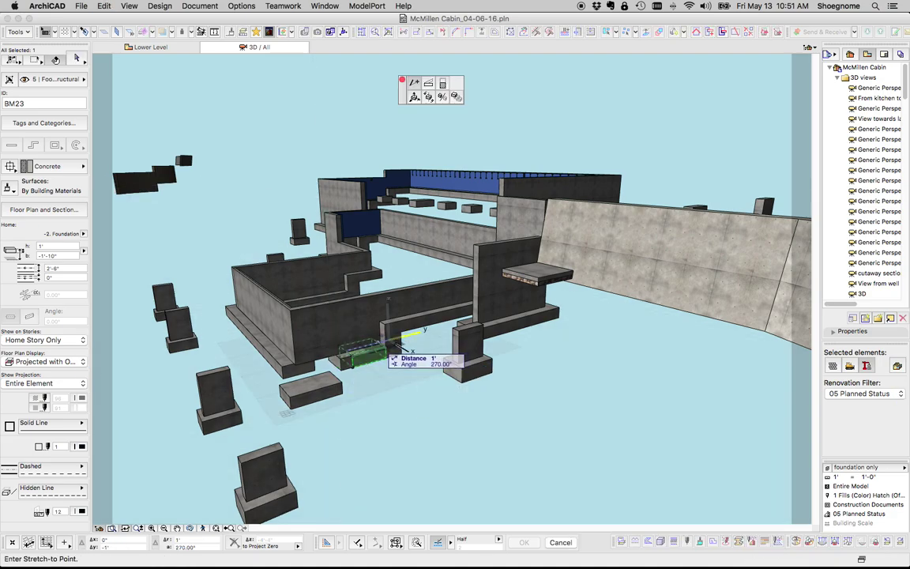
key(Escape)
key(Escape)
click(342, 362)
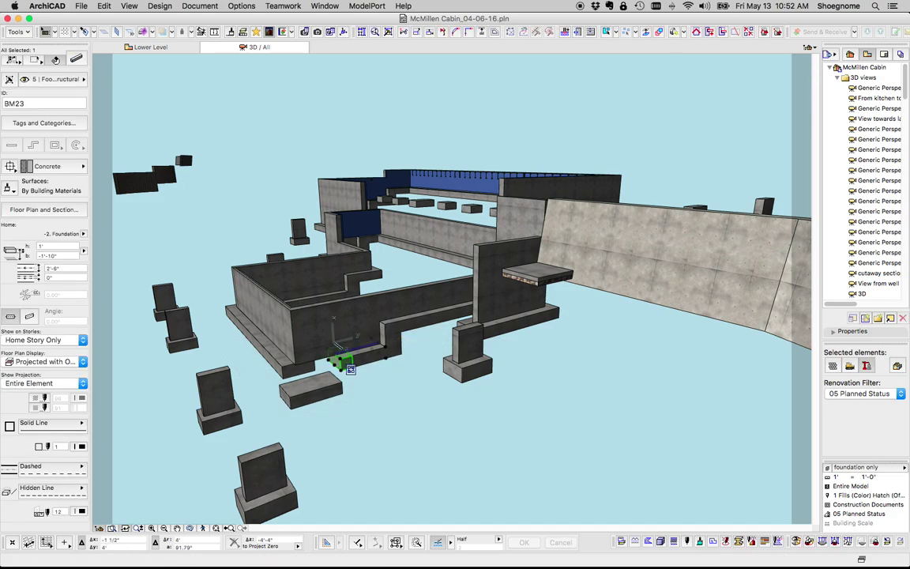
click(379, 345)
text(2)
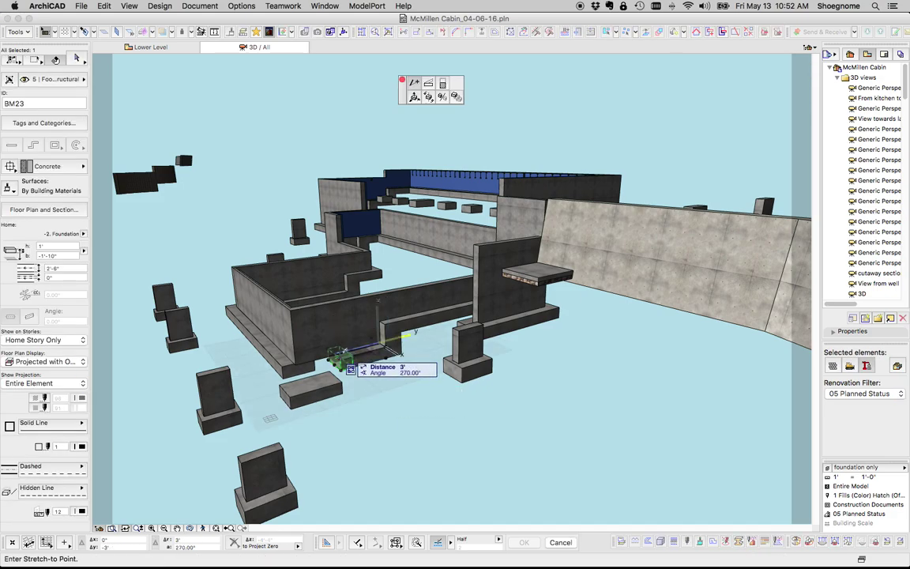
key(Return)
- Stretch the shortened footing block to a height of 3' so it bridges the two footing levels
click(342, 366)
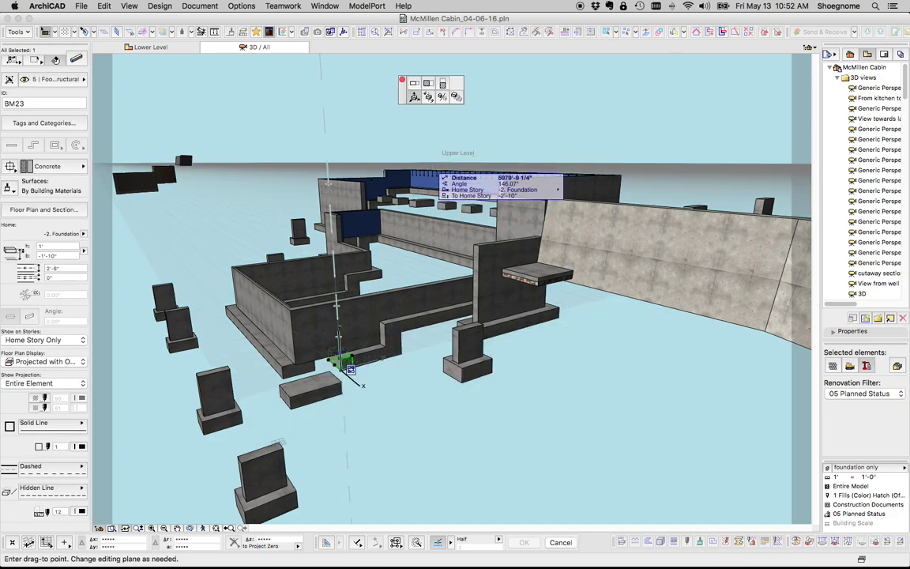
click(455, 96)
text(3)
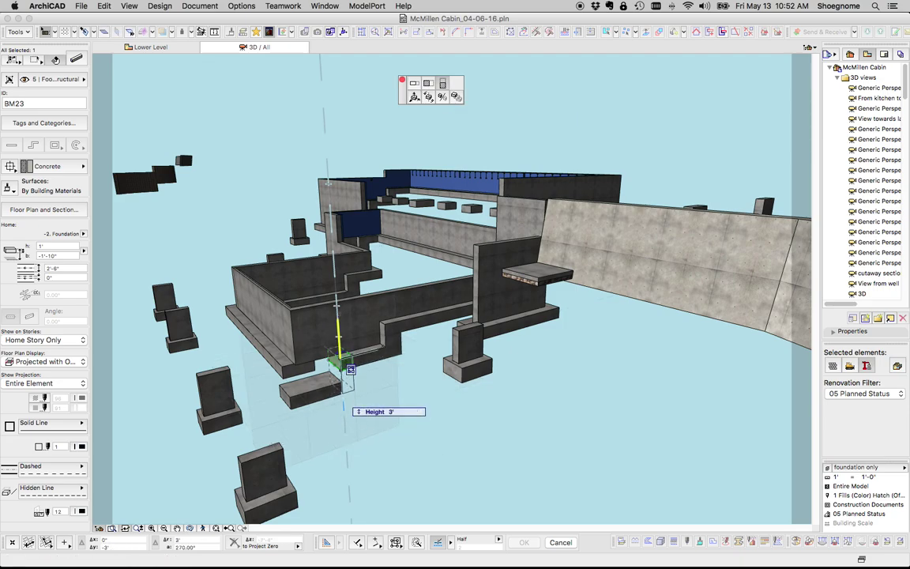
key(Return)
key(Escape)
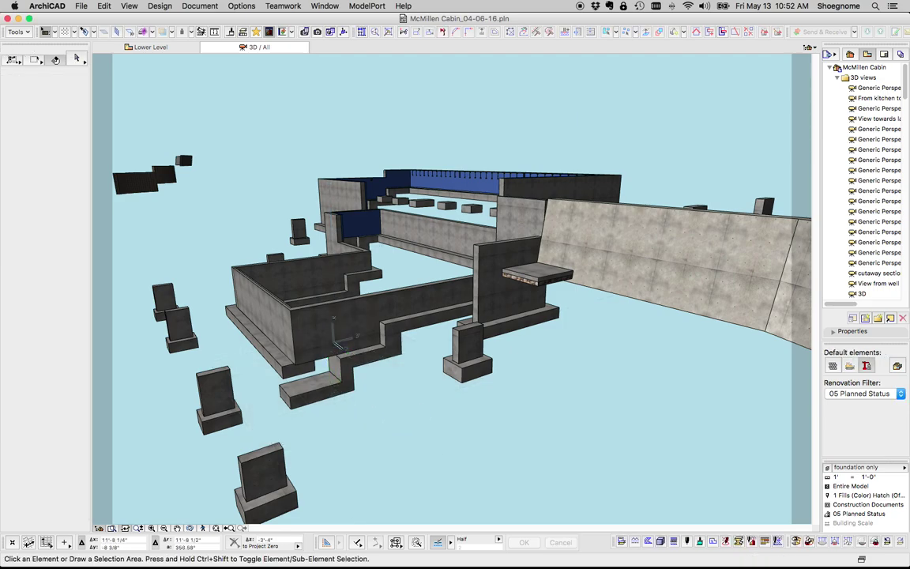
- Delete the 3' high block between the lower front footing and the lowest footing
click(344, 371)
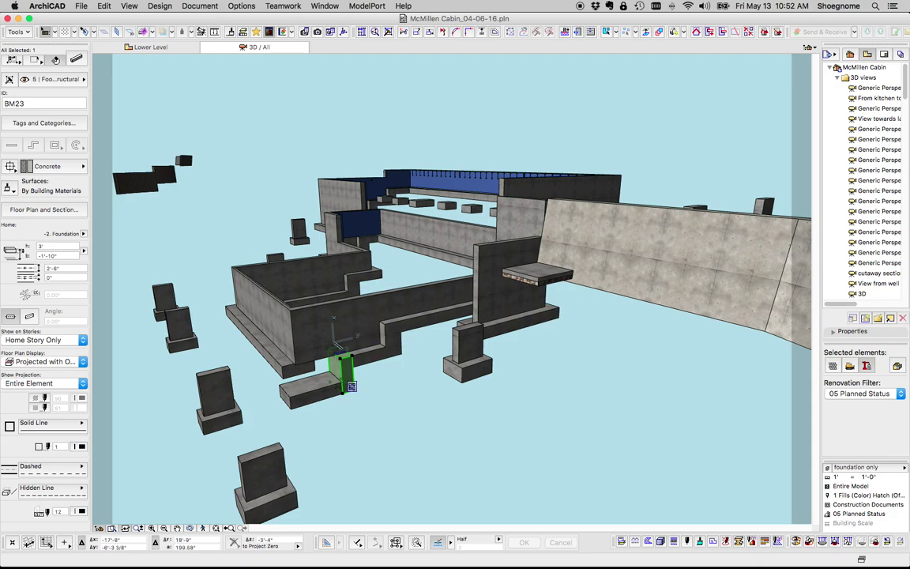
key(Delete)
click(344, 372)
key(Delete)
- Stretch the lower front footing's outer end down toward the lowest footing, making it a sloped beam
click(362, 358)
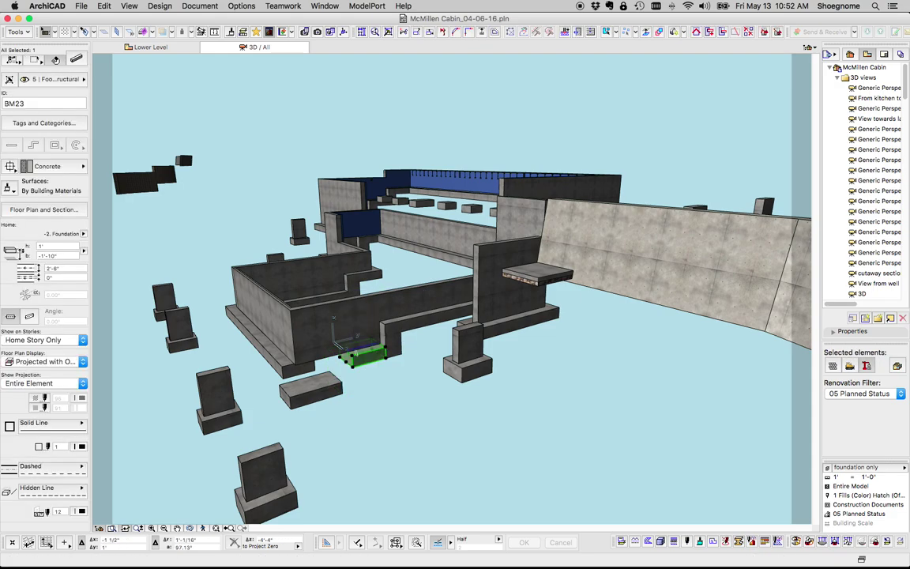
click(353, 360)
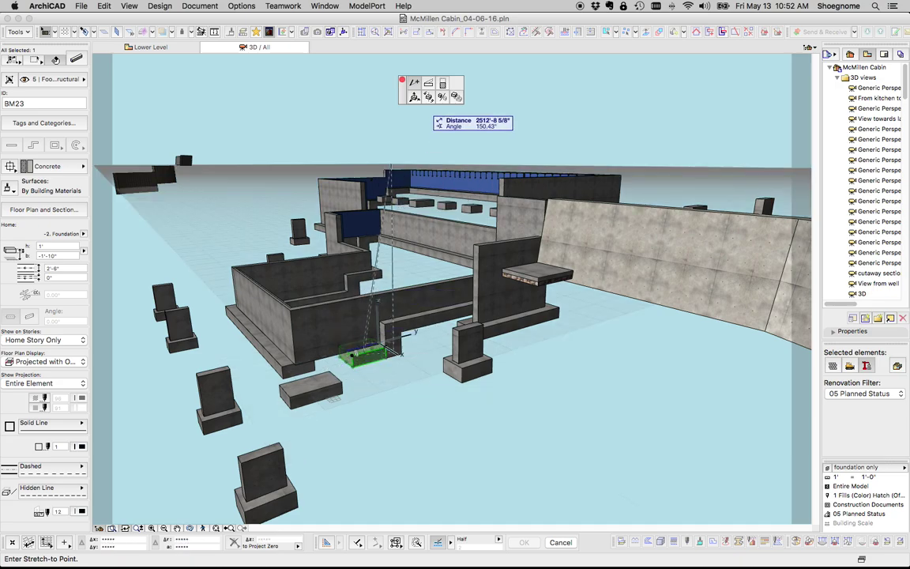
click(353, 385)
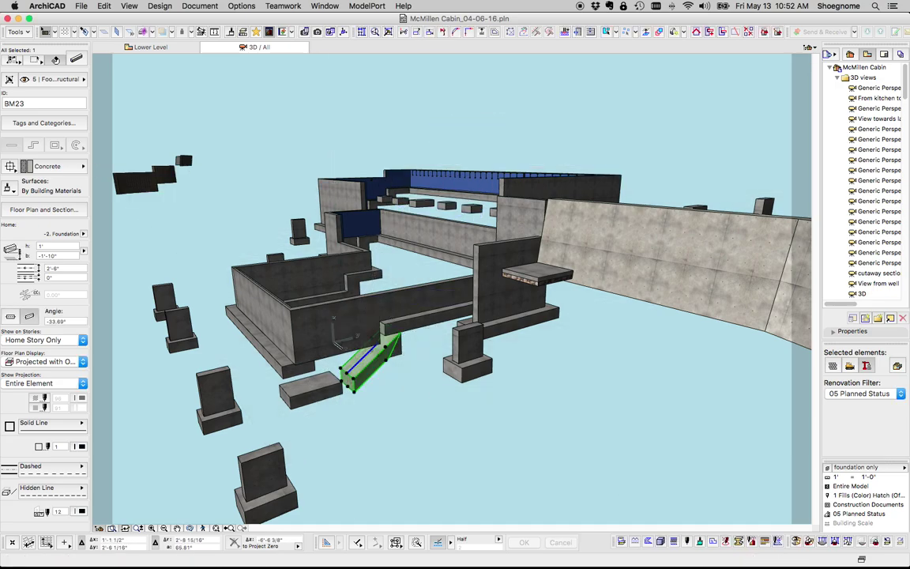
key(Escape)
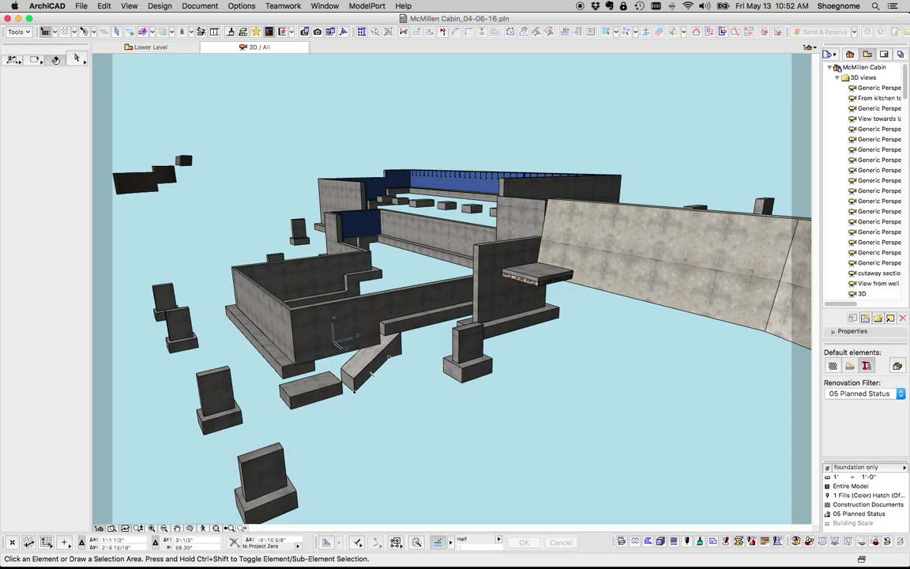
- Delete the step block beside the sloped footing and stretch the slope's upper end up to the upper front footing
click(398, 351)
key(Delete)
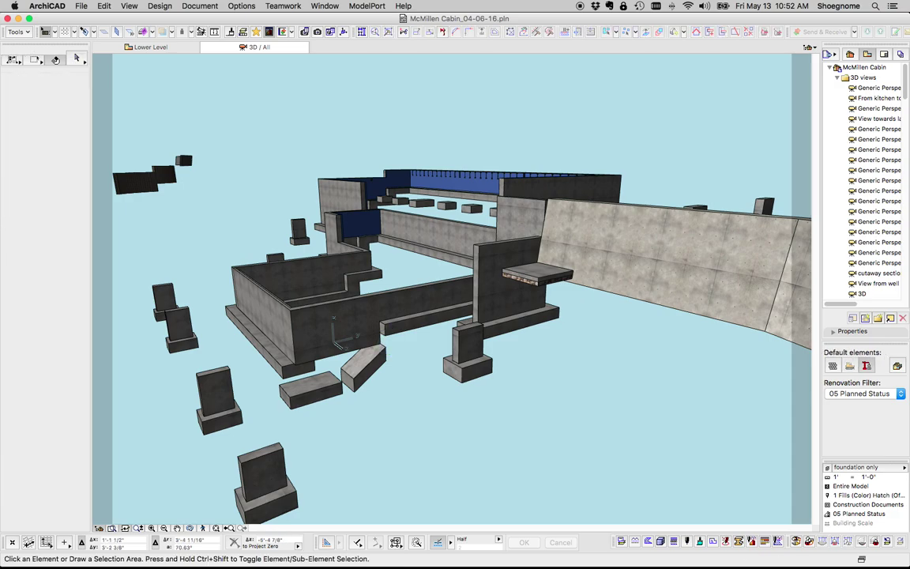
click(376, 361)
shift+click(427, 316)
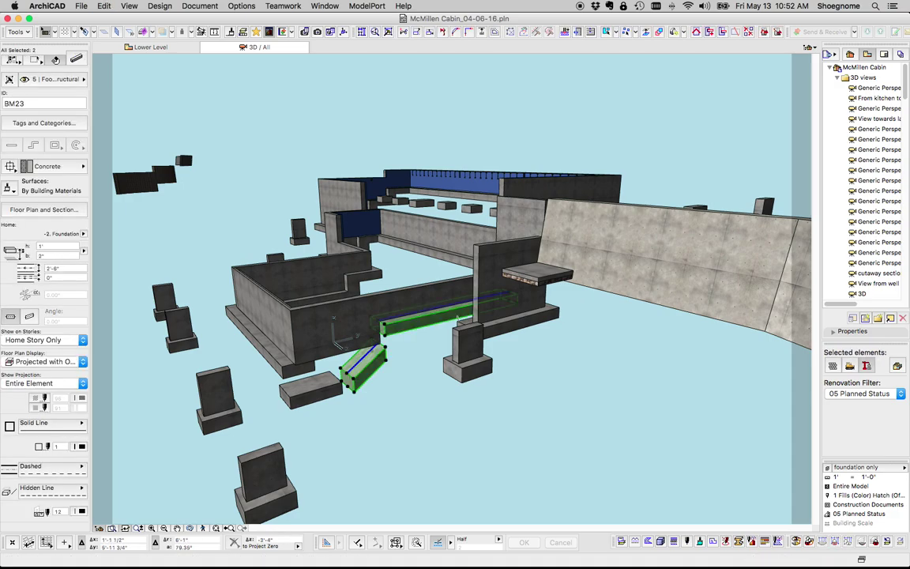
shift+click(457, 319)
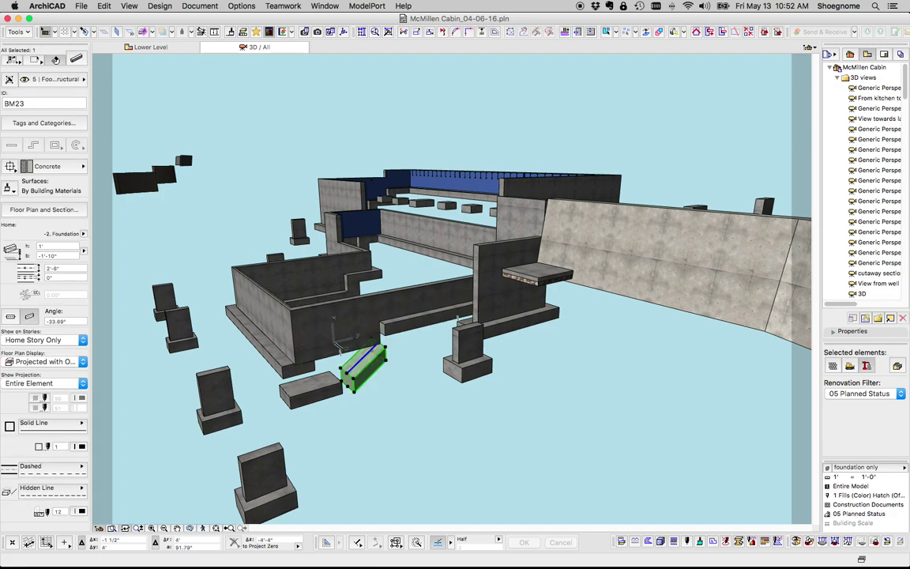
click(378, 345)
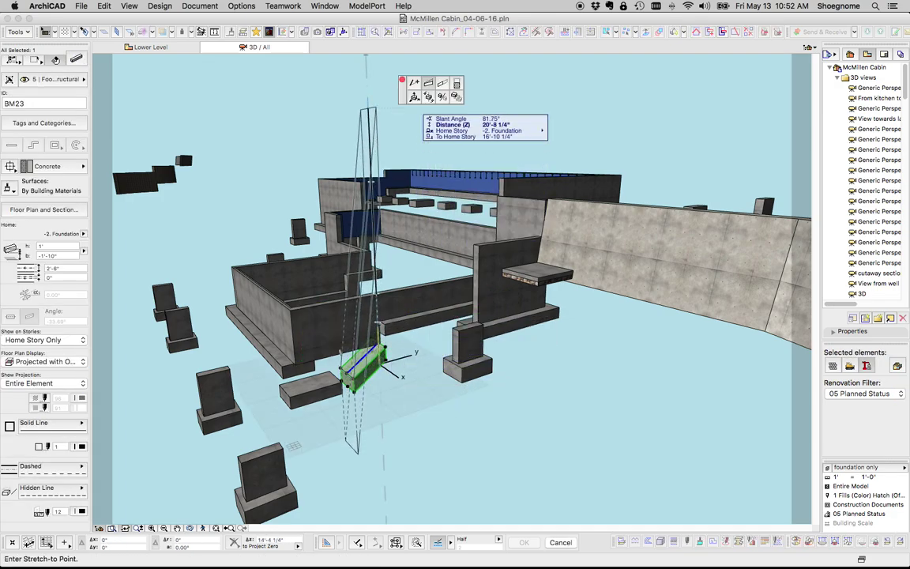
click(410, 314)
key(Escape)
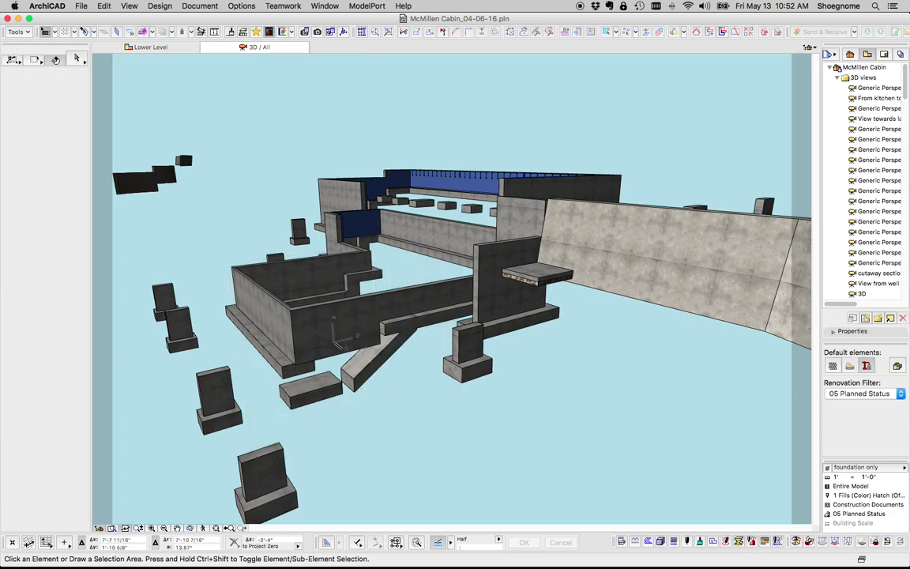
- Undo the sloped footing stretches and the deletion of the step block
key(super+z)
key(super+z)
key(super+z)
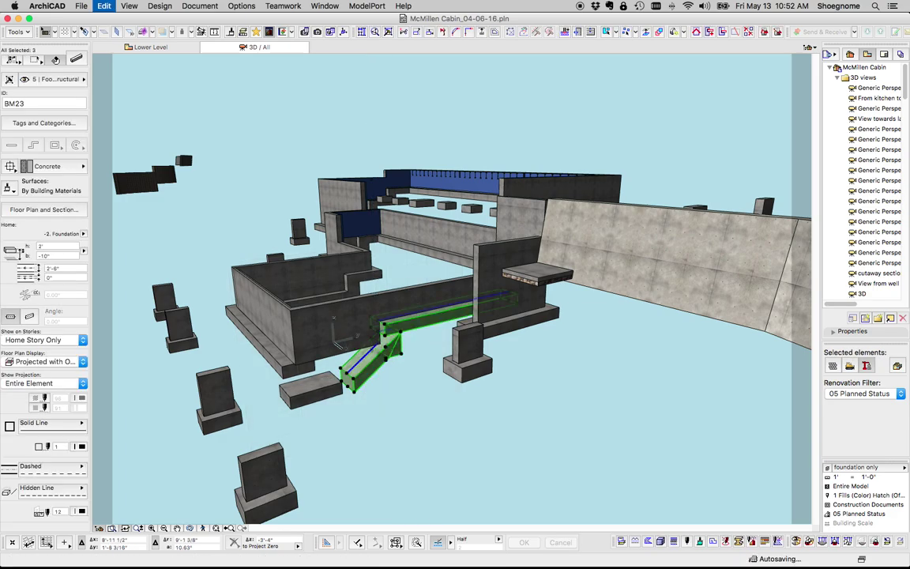
key(super+z)
key(super+z)
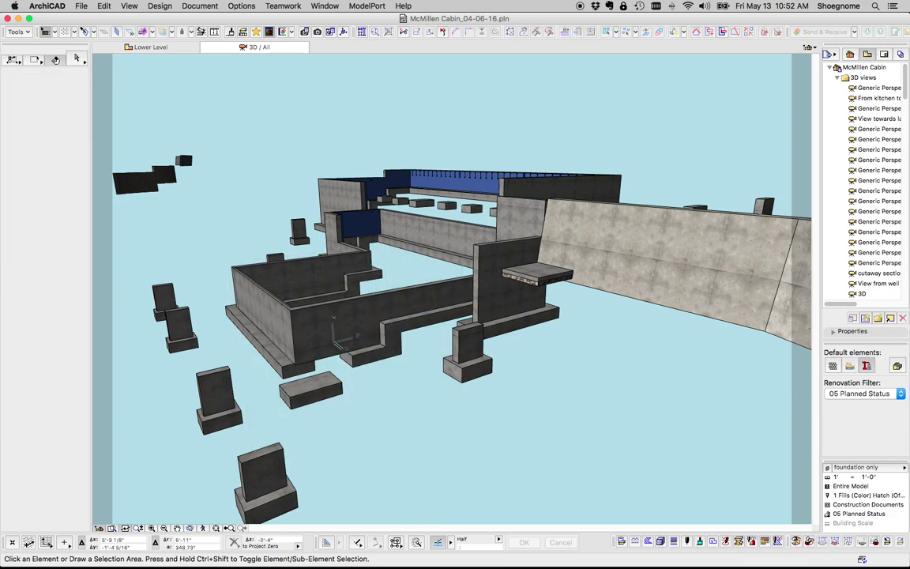
- Copy the existing 2' high step block down to the inner end of the lowest front footing, at base elevation -2'-10"
click(391, 345)
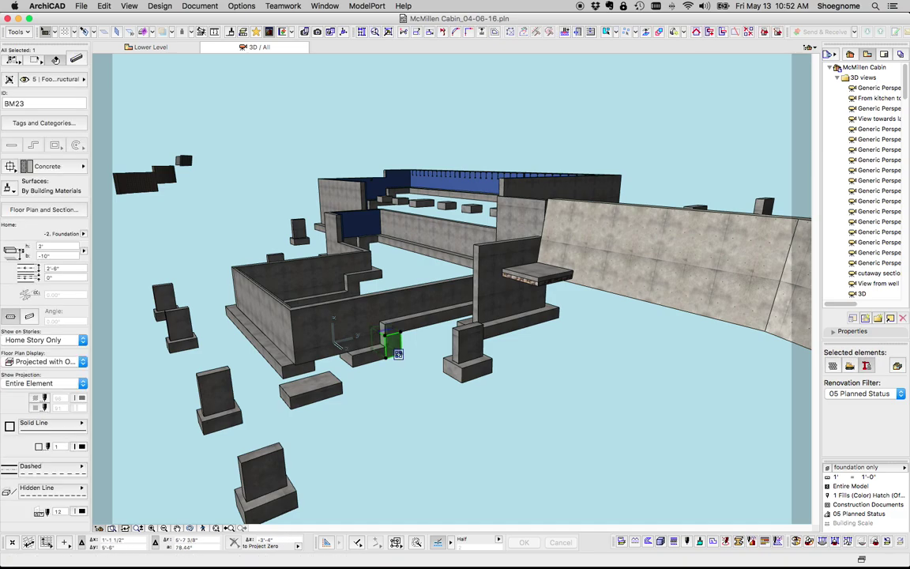
key(super+d)
key(alt)
click(386, 358)
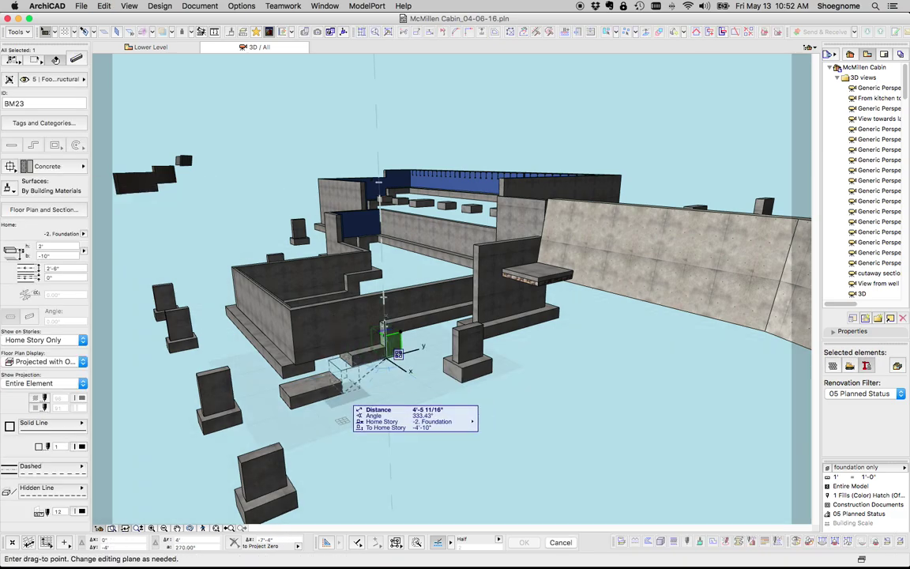
click(360, 349)
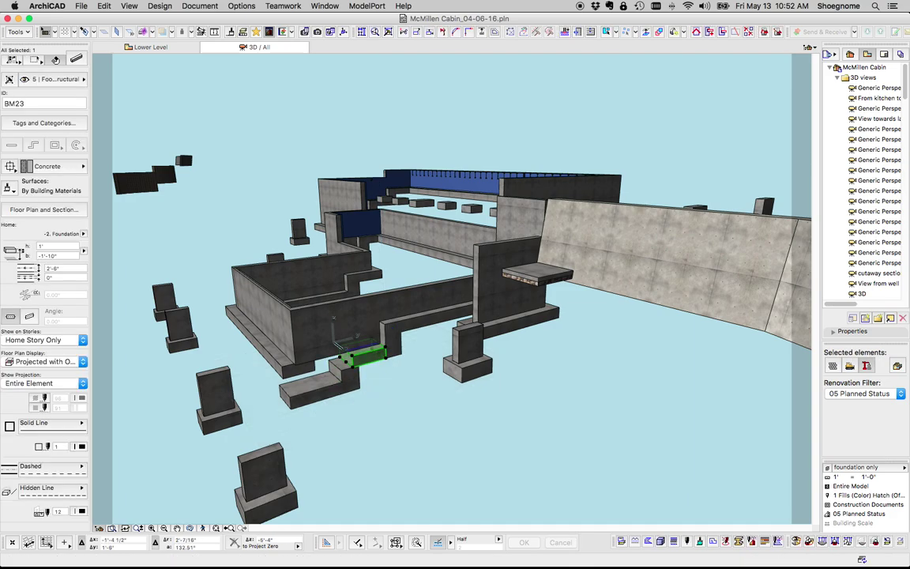
- Inspect the front footing run by selecting its level pieces and step blocks one at a time
click(352, 366)
click(342, 370)
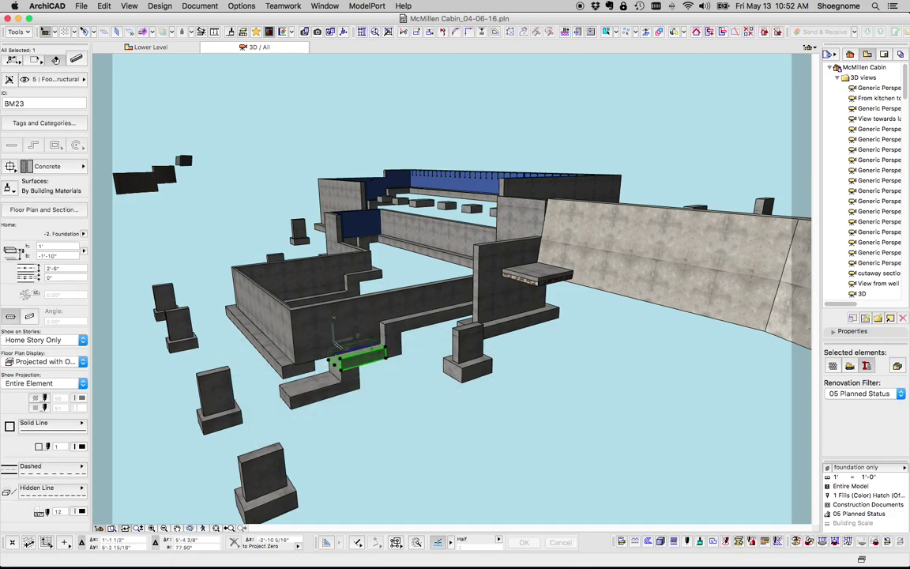
click(427, 318)
click(363, 358)
click(346, 380)
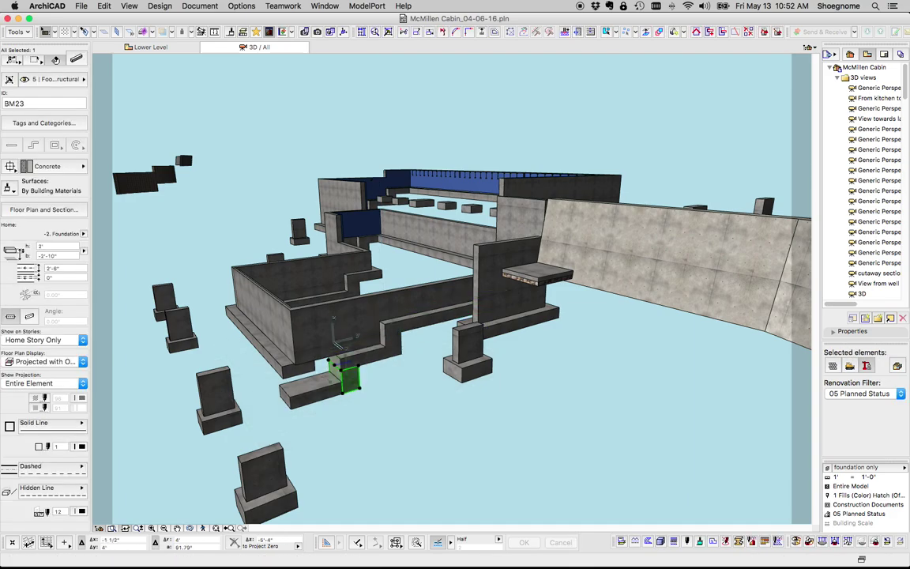
key(super+z)
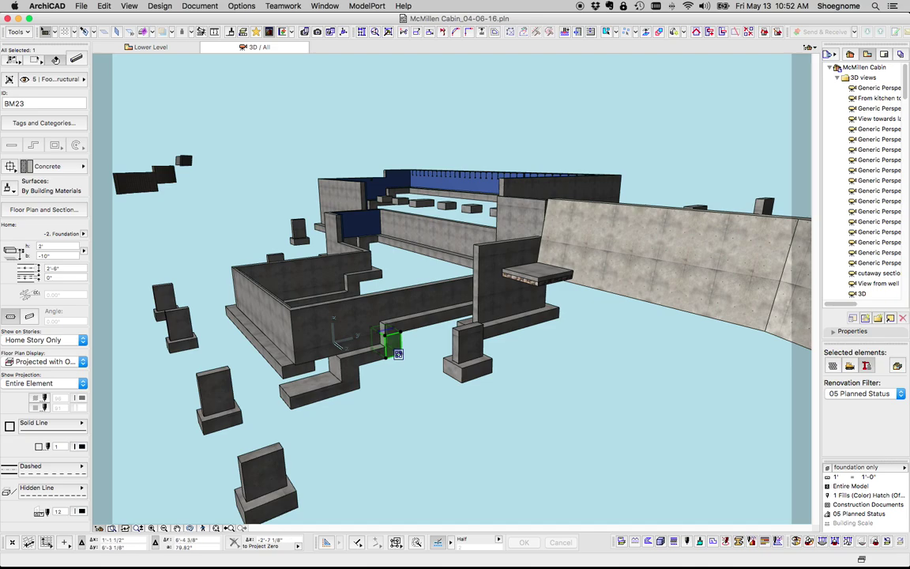
key(super+z)
key(Escape)
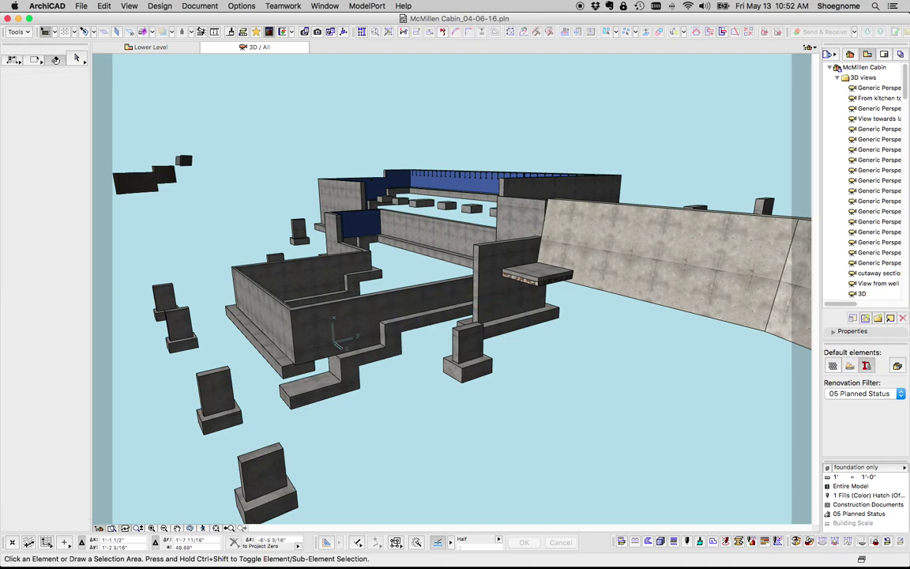
- Turn on the 1 | Slab layer and examine how the floor slabs sit on the foundation walls
mouse_move(442, 276)
shift+middle_down()
mouse_move(445, 312)
mouse_move(451, 288)
mouse_move(497, 259)
mouse_move(452, 288)
shift+middle_up()
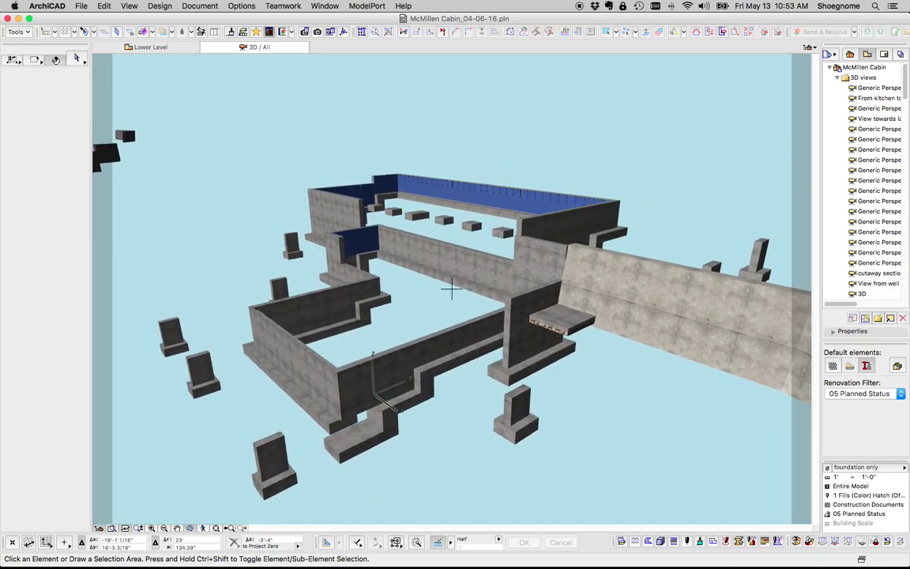
key(super+z)
key(super+z)
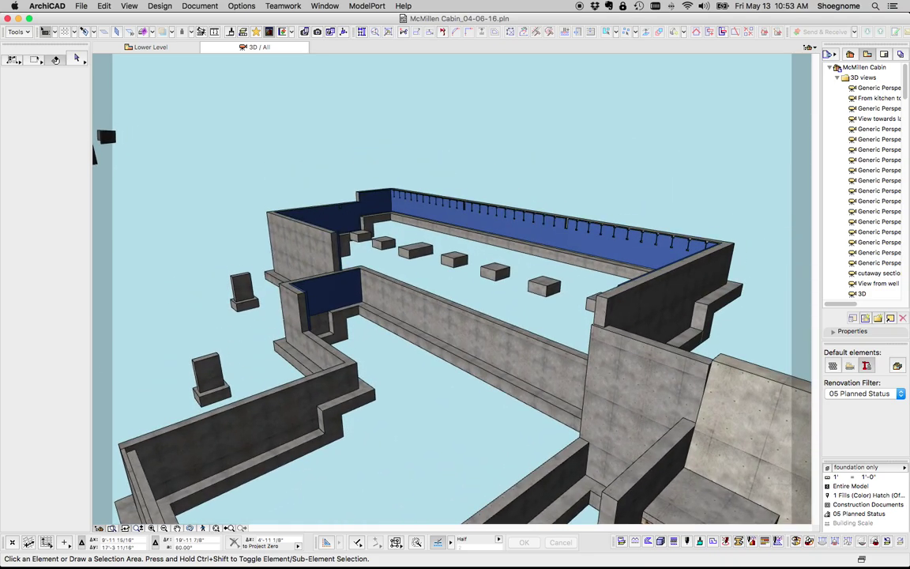
key(super+l)
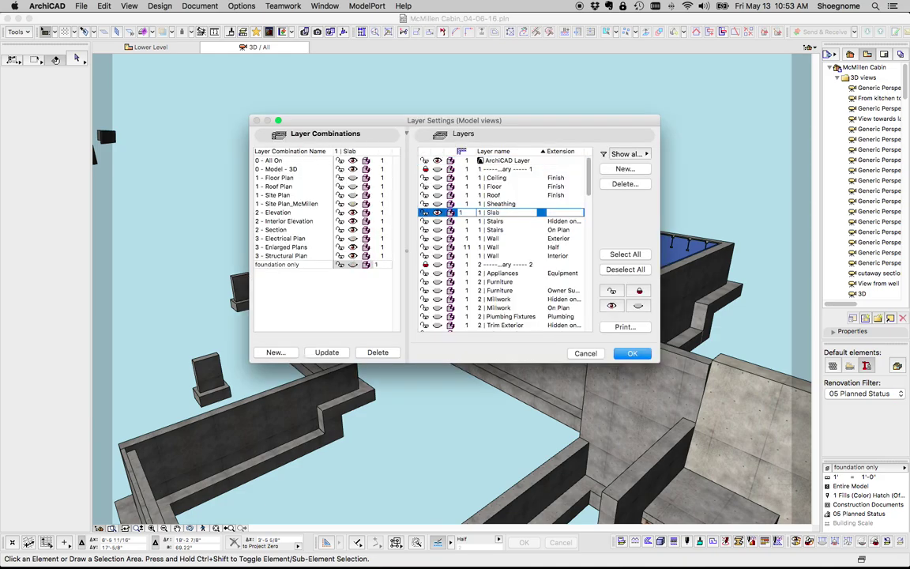
key(Return)
key(super+a)
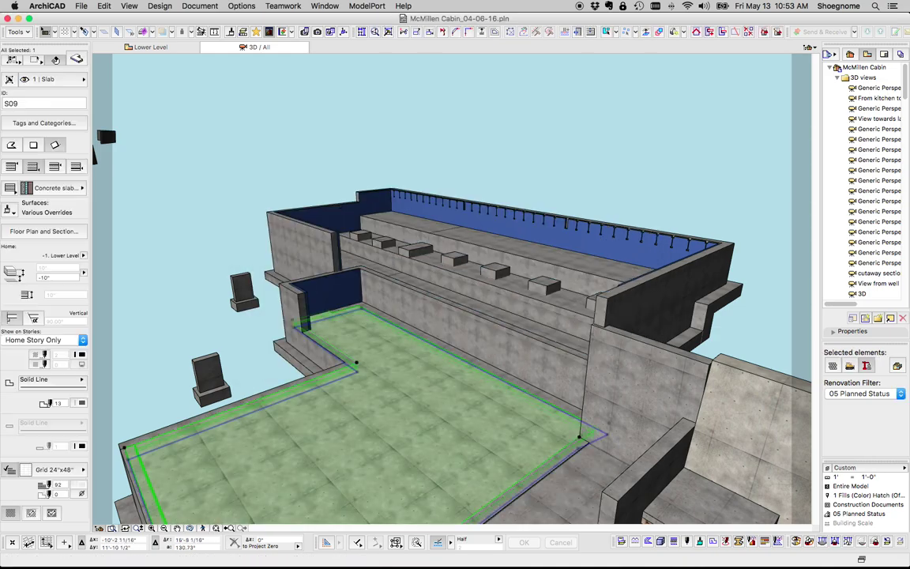
scroll(452, 288, down, 1)
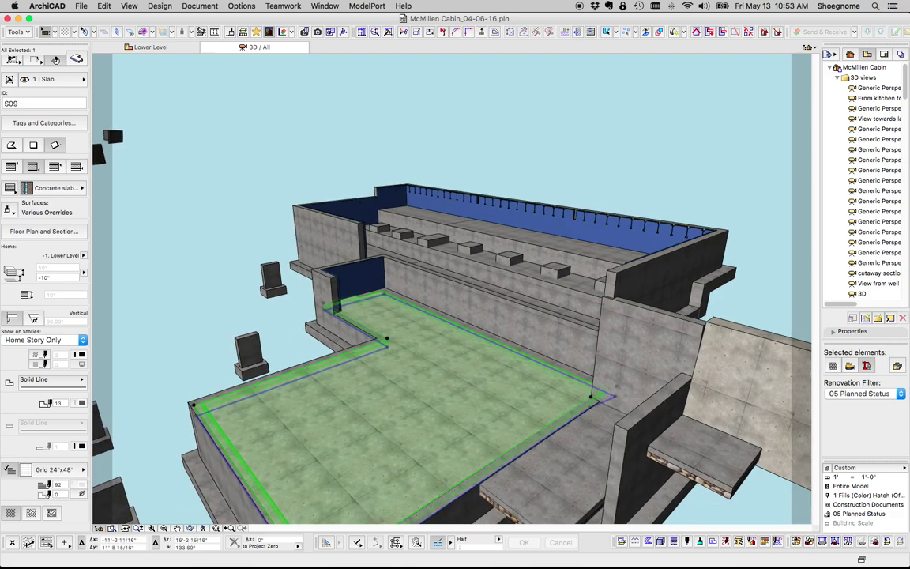
key(Escape)
scroll(410, 268, up, 3)
scroll(401, 314, down, 1)
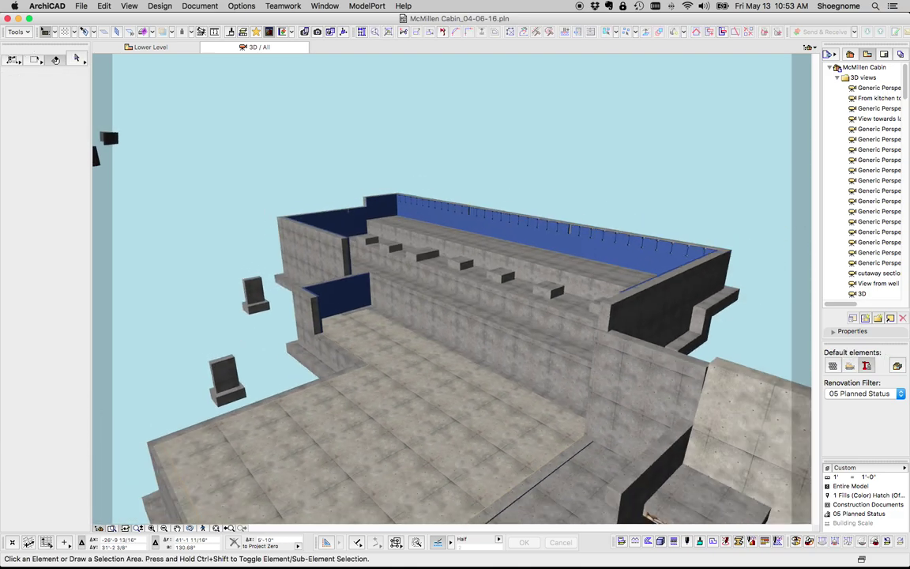
shift+middle_drag(401, 314, 365, 307)
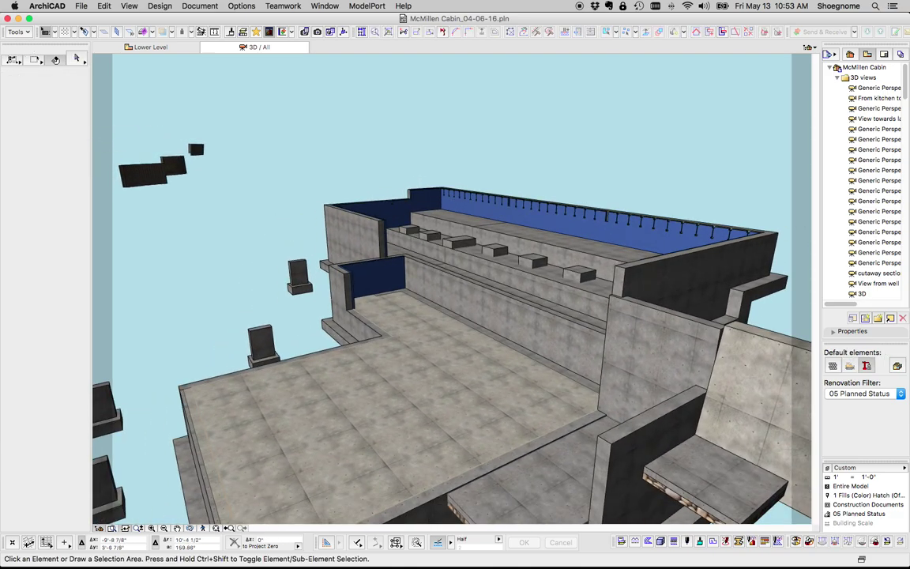
- Hide the floor slab's layer to expose the foundation walls and stepped footings
click(340, 354)
key(super+shift+h)
scroll(340, 353, up, 2)
scroll(320, 359, up, 1)
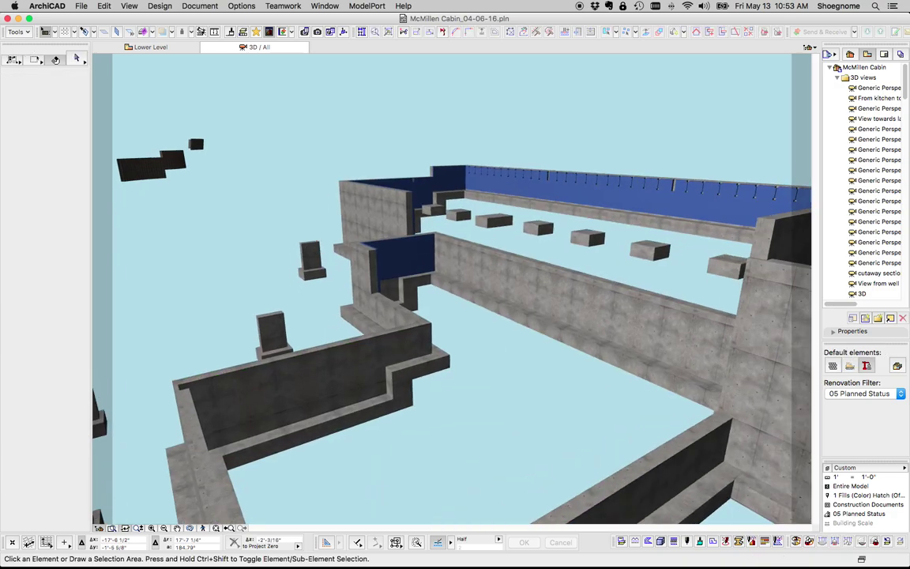
shift+middle_drag(320, 359, 276, 357)
shift+middle_drag(537, 305, 553, 306)
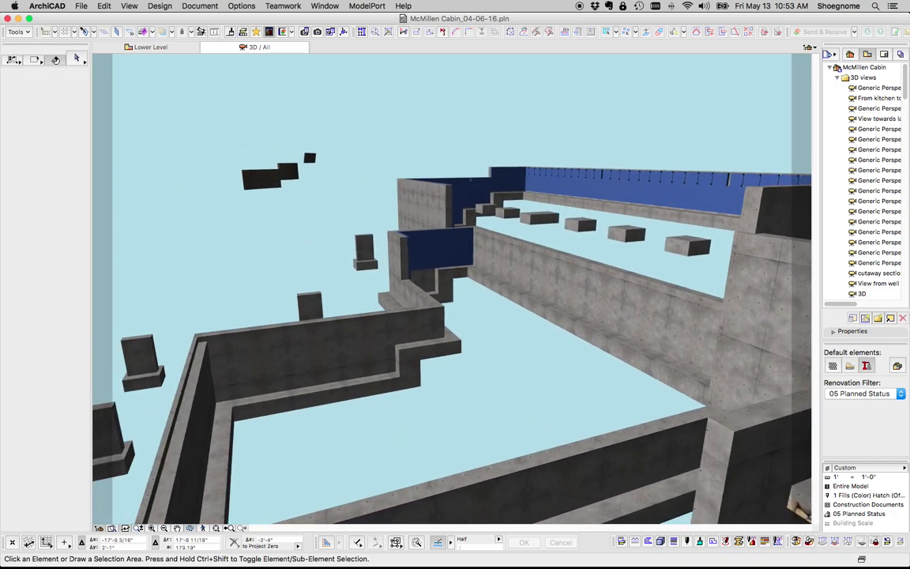
click(178, 411)
key(Escape)
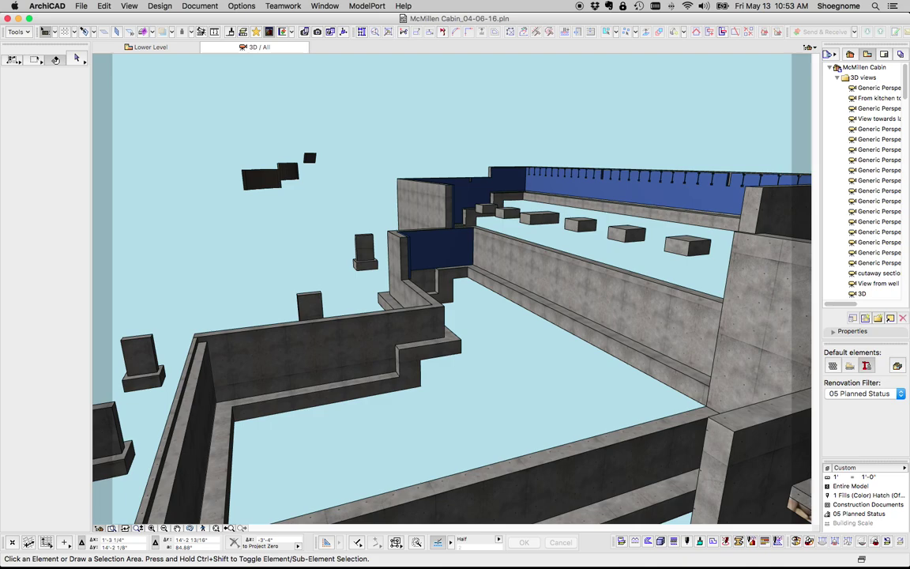
- Bring the floor slabs back into view and select the stepped slab running beneath the row of pier footings
key(super+z)
key(l)
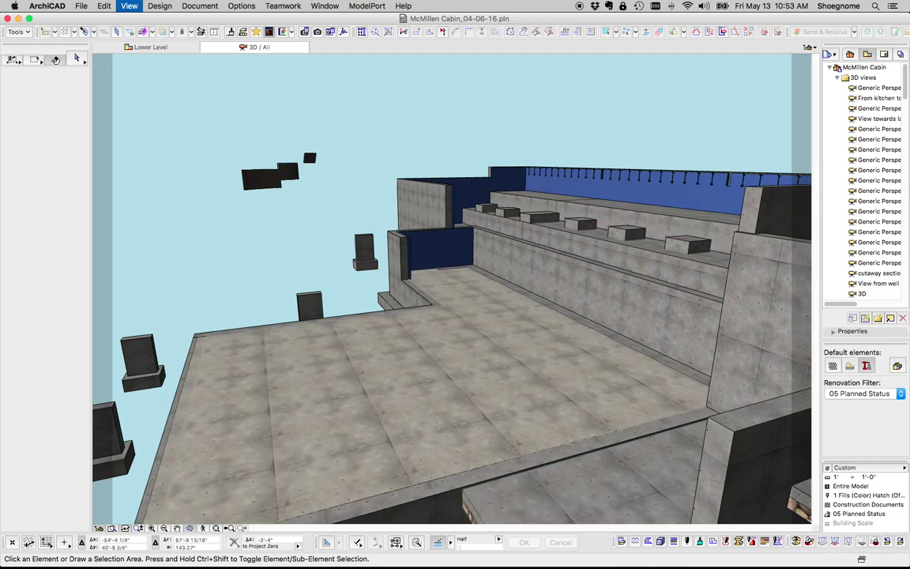
drag(512, 316, 435, 403)
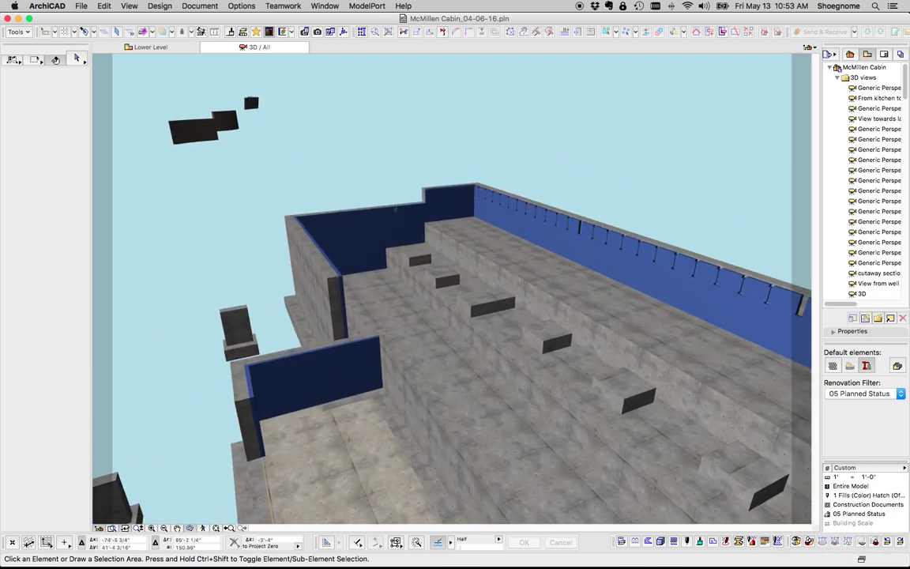
click(495, 350)
click(704, 463)
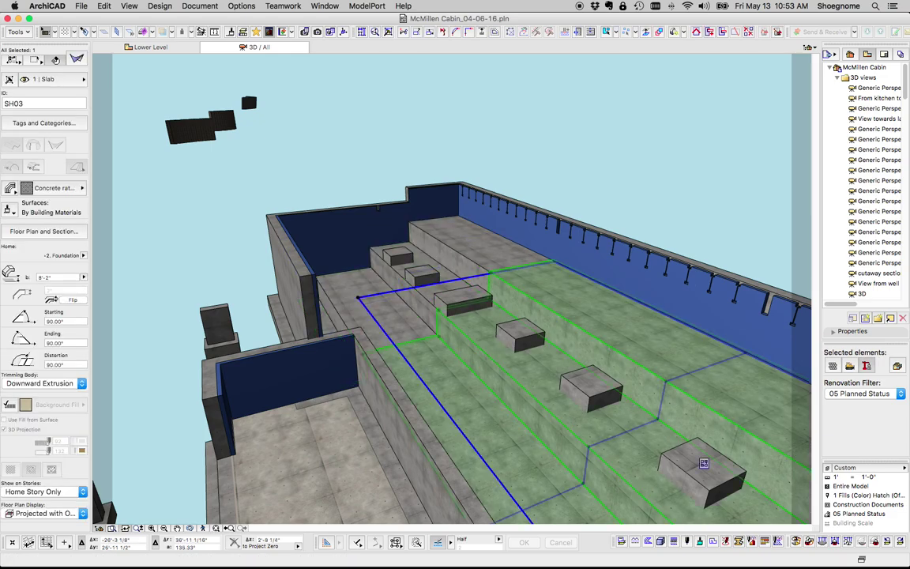
middle_drag(704, 463, 691, 454)
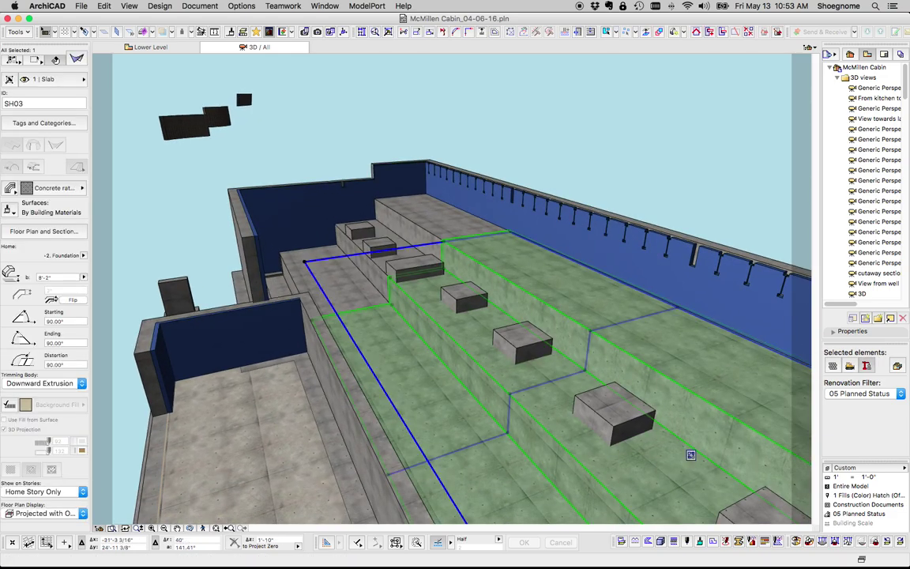
- Isolate the selected stepped slab in 3D and examine its profile on its own
click(358, 228)
key(F5)
key(Escape)
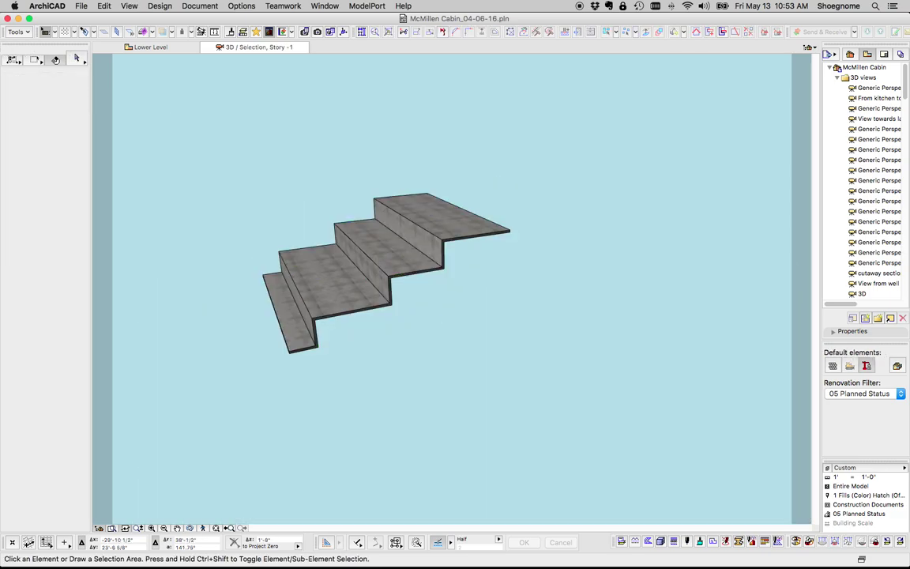
key(super+a)
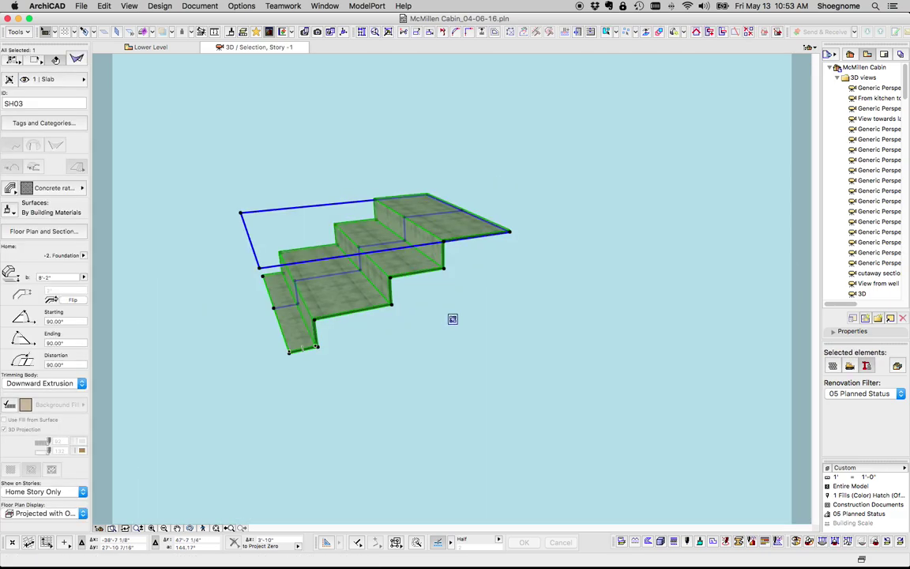
key(Escape)
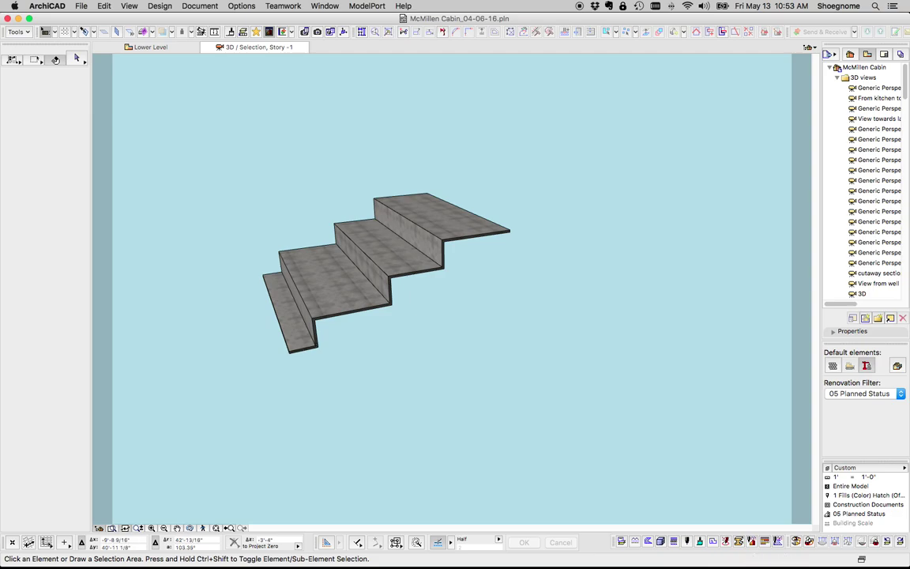
- Apply the "foundation only" layer combination and show the entire model in 3D again
click(899, 541)
click(887, 541)
click(869, 468)
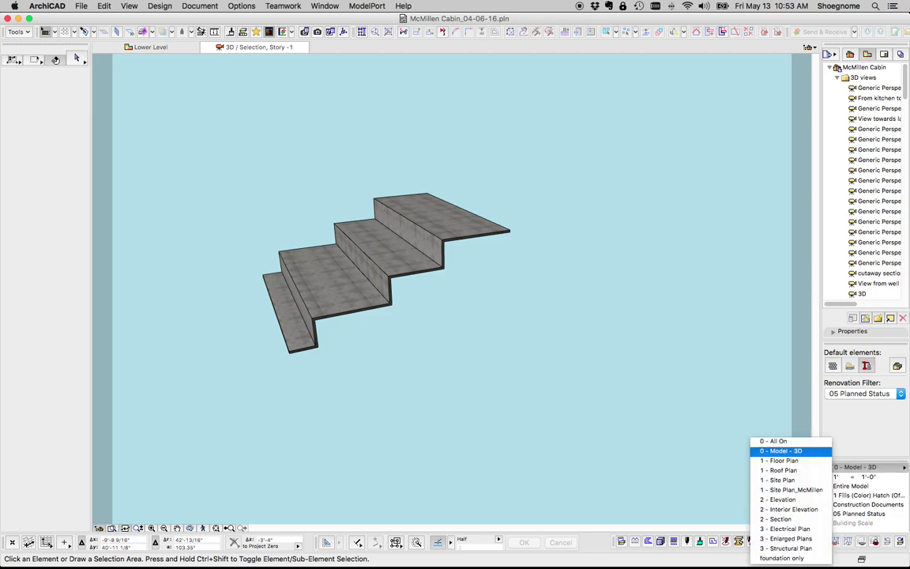
click(782, 558)
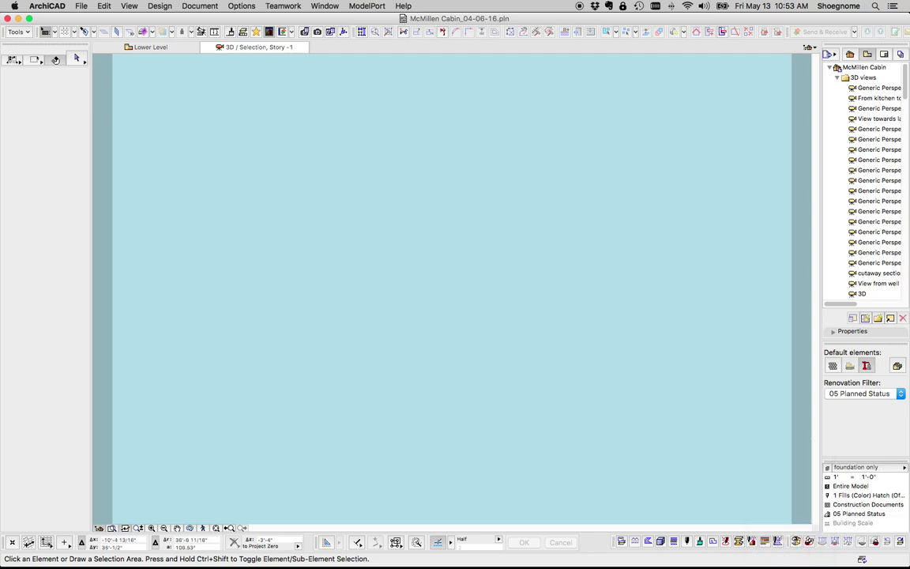
key(super+F5)
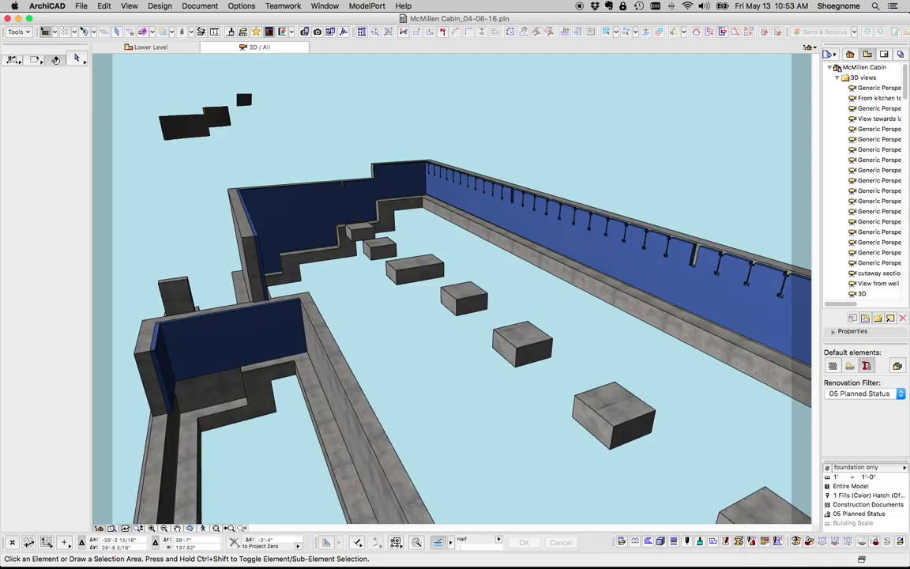
- Examine the pier footings, the stepped perimeter footings and the joist pockets along the inside of the foundation walls
shift+middle_drag(419, 323, 497, 297)
scroll(395, 331, down, 5)
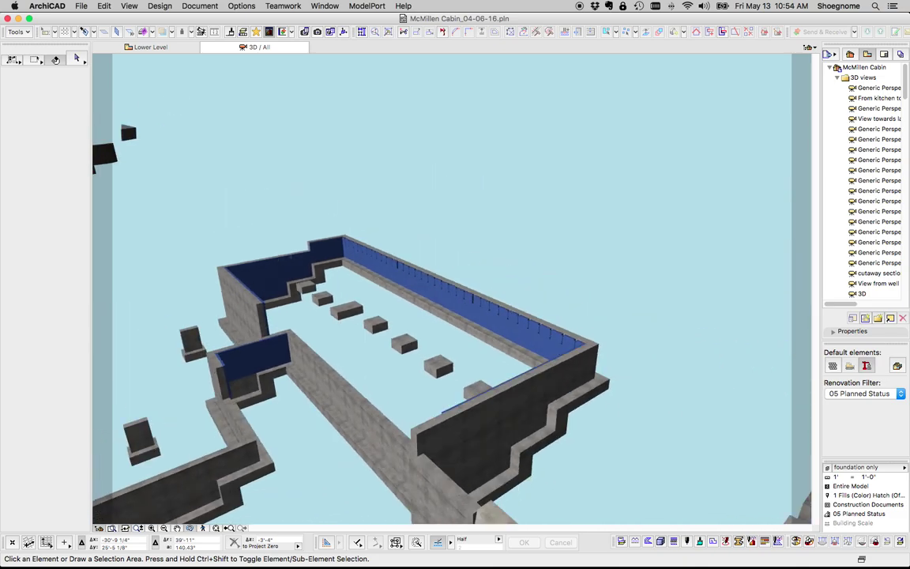
scroll(451, 289, up, 5)
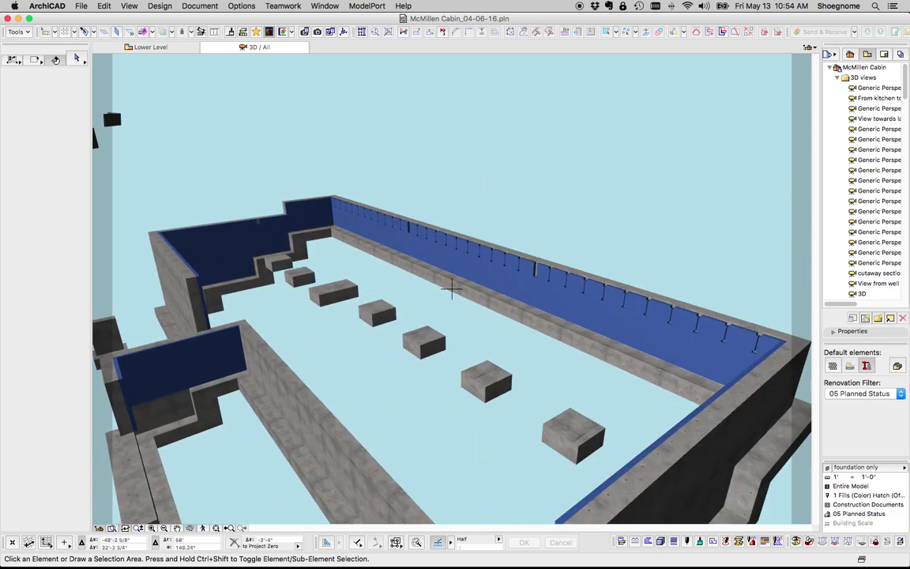
scroll(452, 289, up, 2)
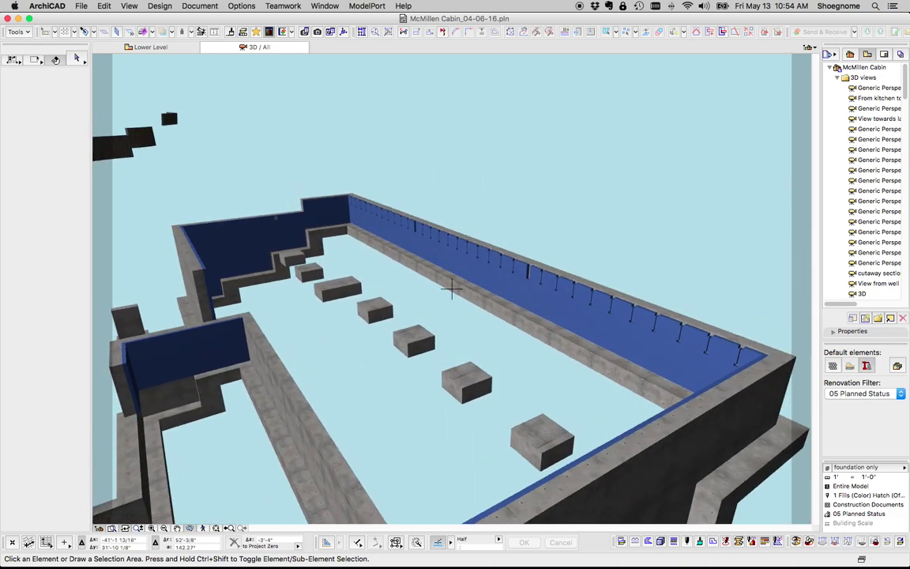
shift+middle_drag(452, 290, 612, 281)
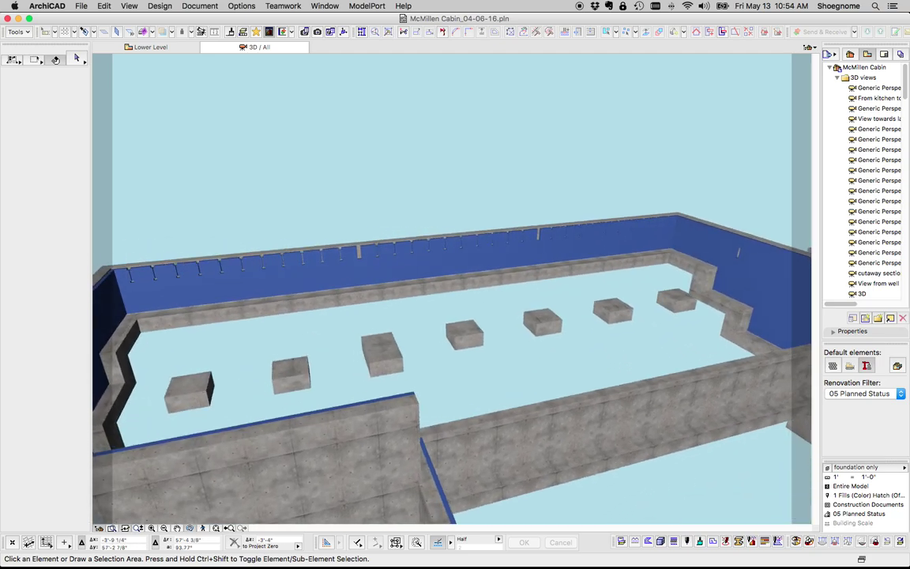
key(Up)
key(Left)
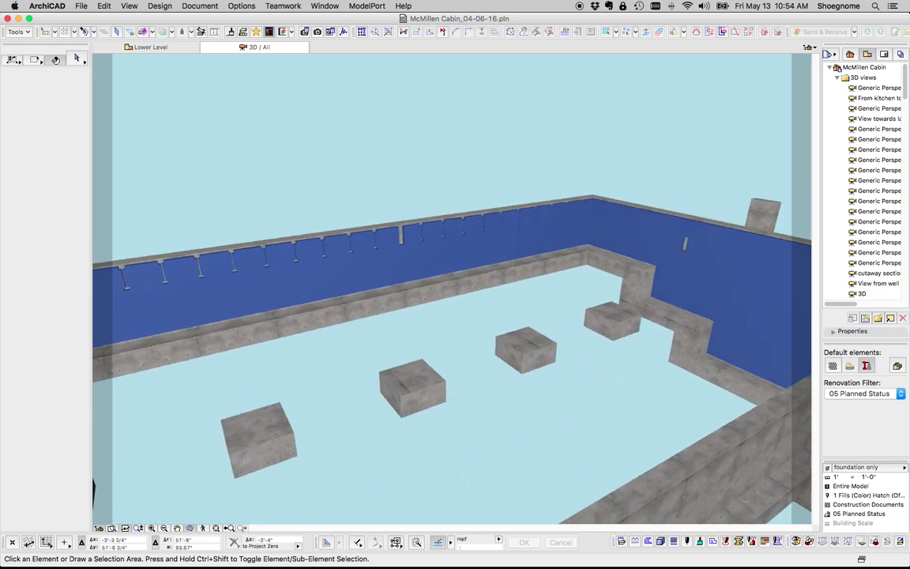
shift+middle_drag(462, 292, 451, 289)
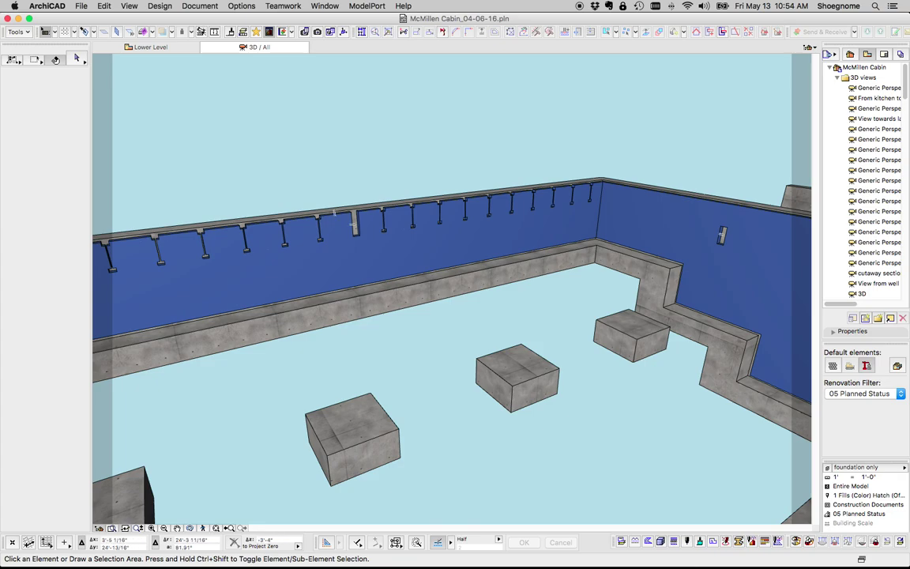
- Turn on the 5 | Beams and 5 | Joists structural layers
key(super+l)
scroll(506, 237, down, 5)
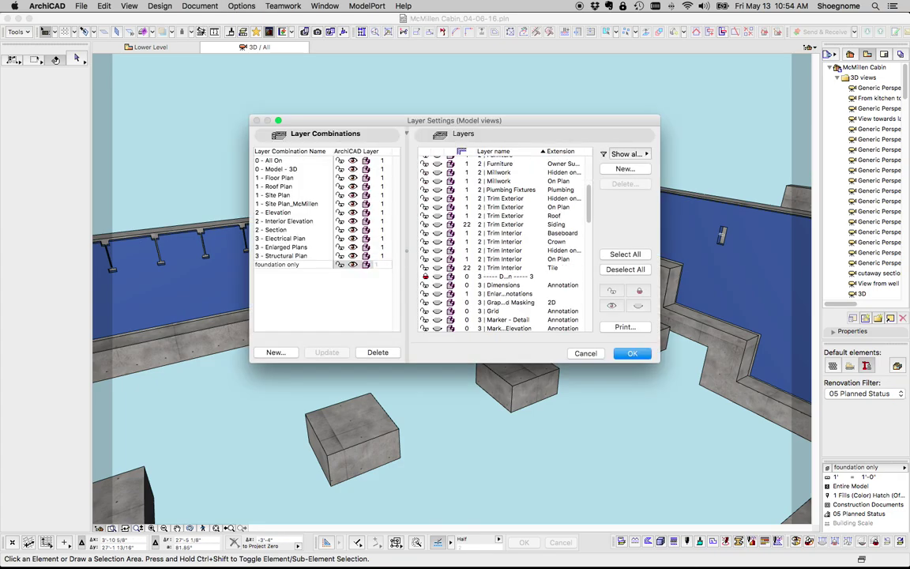
scroll(506, 245, down, 2)
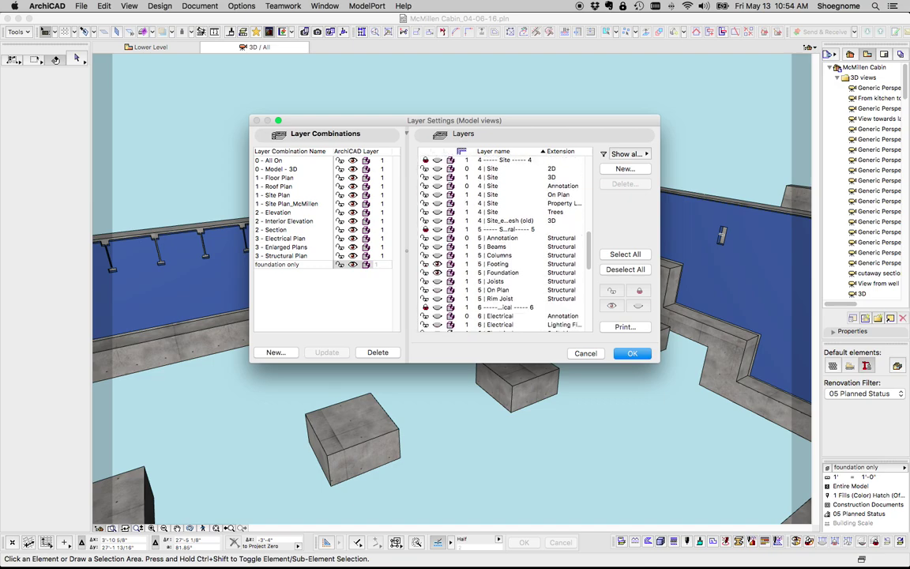
click(437, 246)
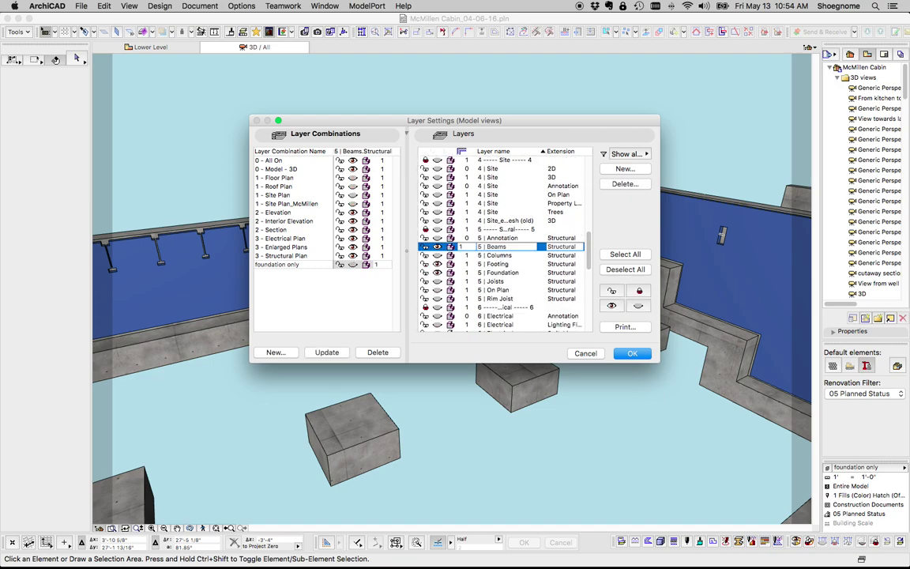
click(437, 281)
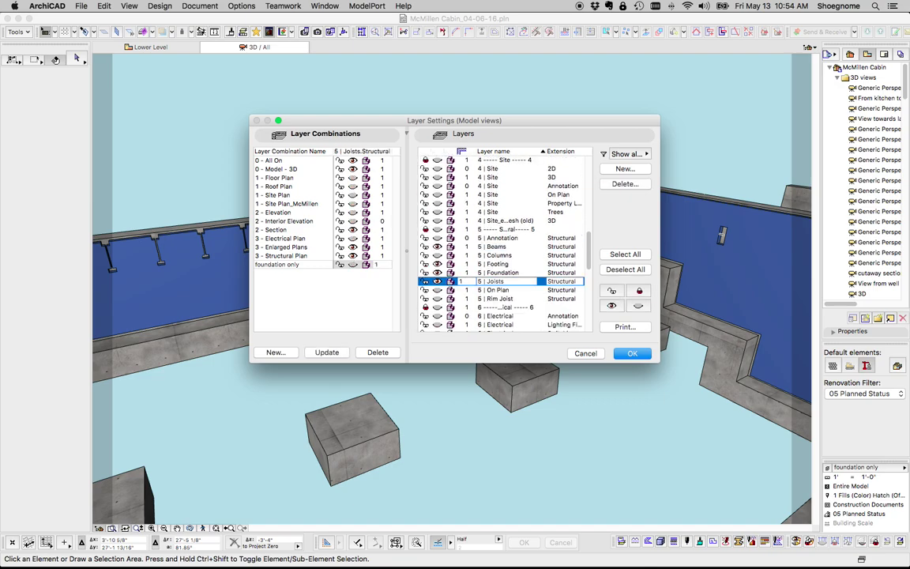
key(Return)
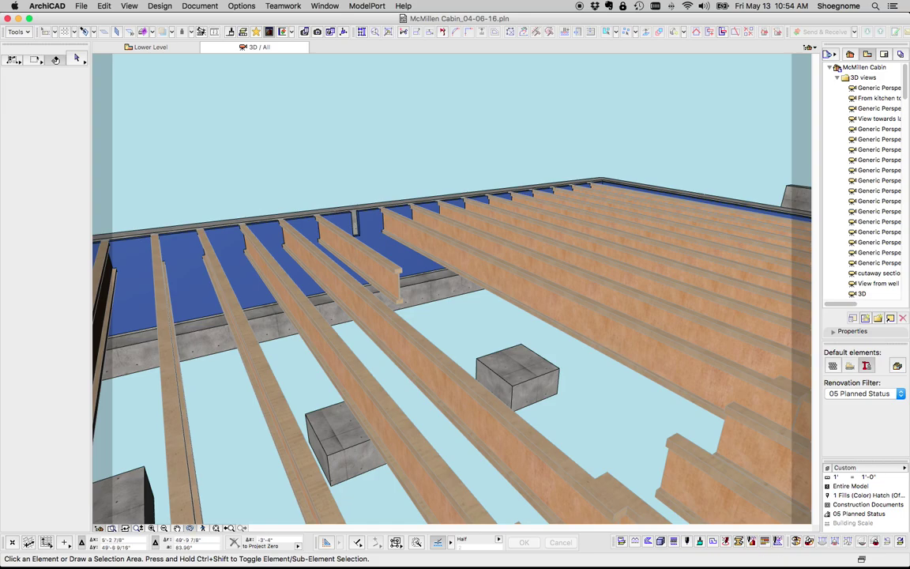
- Select a floor joist near the end foundation wall and review its profile choices without changing them
shift+middle_drag(505, 316, 363, 316)
shift+middle_drag(451, 286, 316, 300)
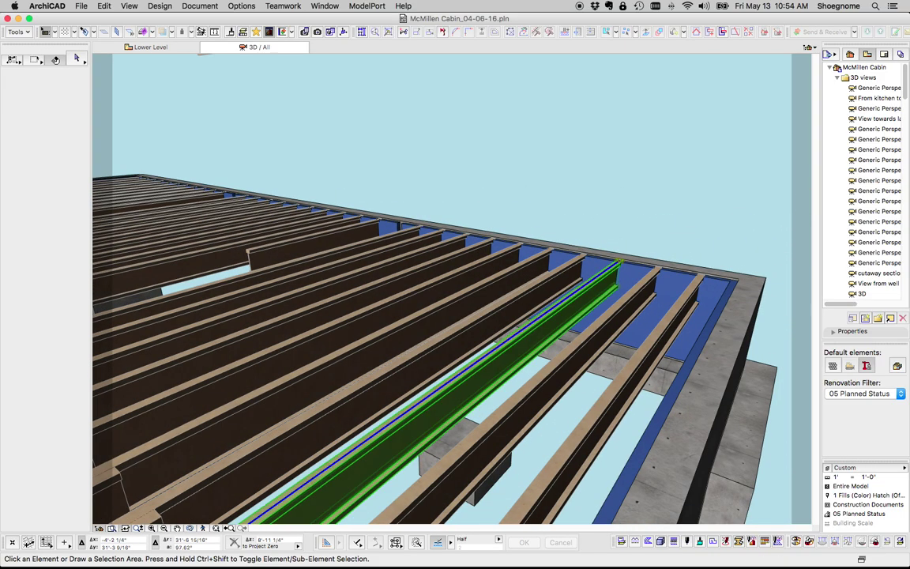
click(508, 368)
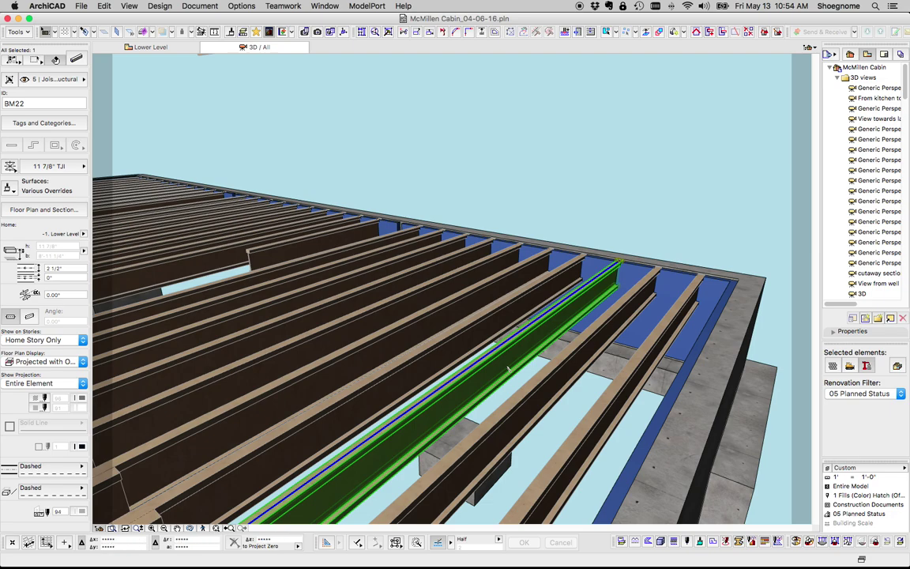
click(49, 166)
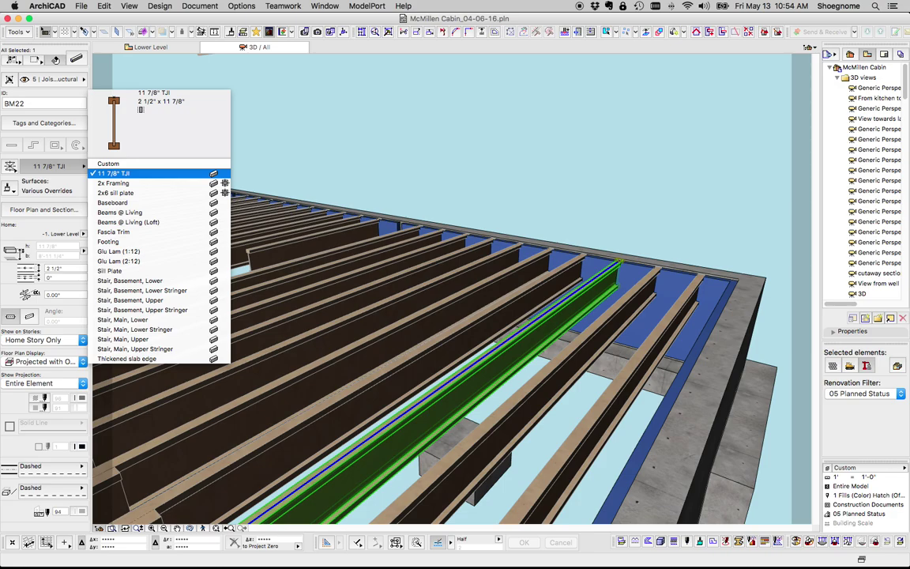
key(Escape)
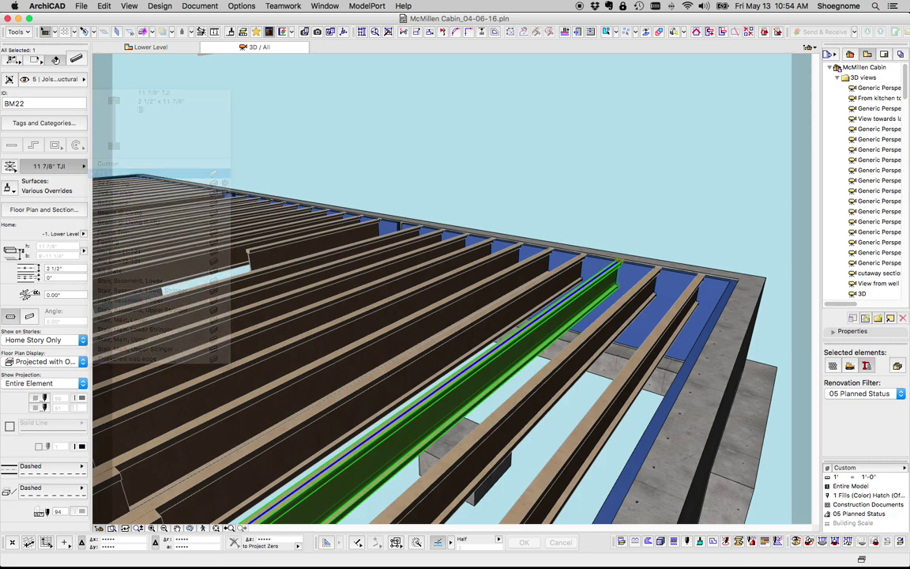
key(Escape)
- Examine how the floor joists span over the foundation walls and project beyond them at the front
mouse_move(458, 316)
shift+middle_down()
mouse_move(426, 316)
mouse_move(506, 312)
mouse_move(470, 320)
shift+middle_up()
scroll(655, 205, down, 8)
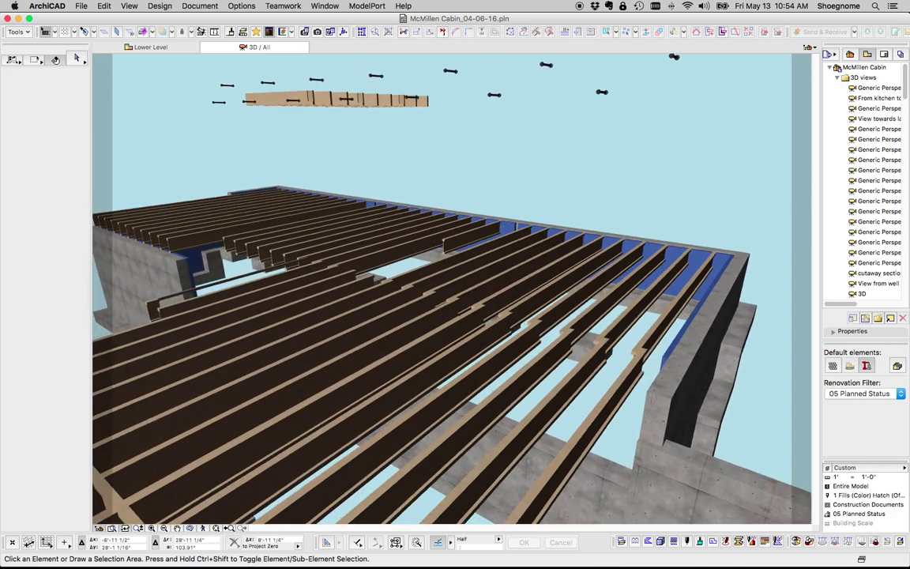
scroll(513, 221, down, 5)
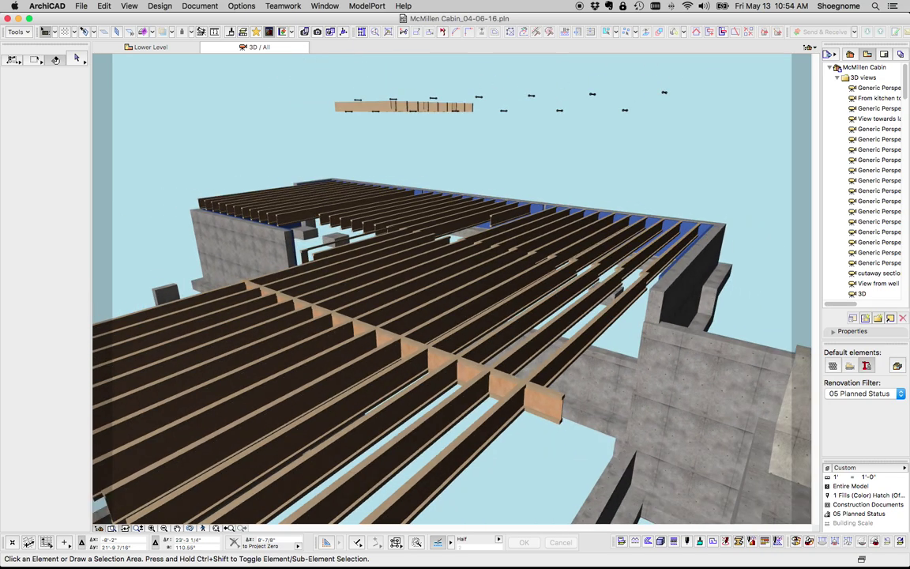
shift+middle_drag(513, 221, 486, 193)
scroll(486, 237, down, 5)
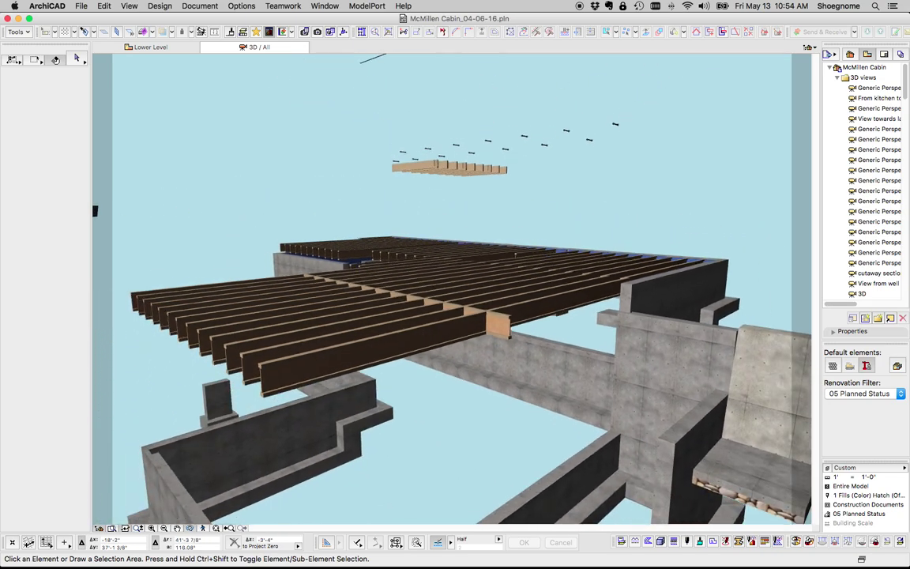
shift+middle_drag(486, 237, 481, 206)
click(45, 32)
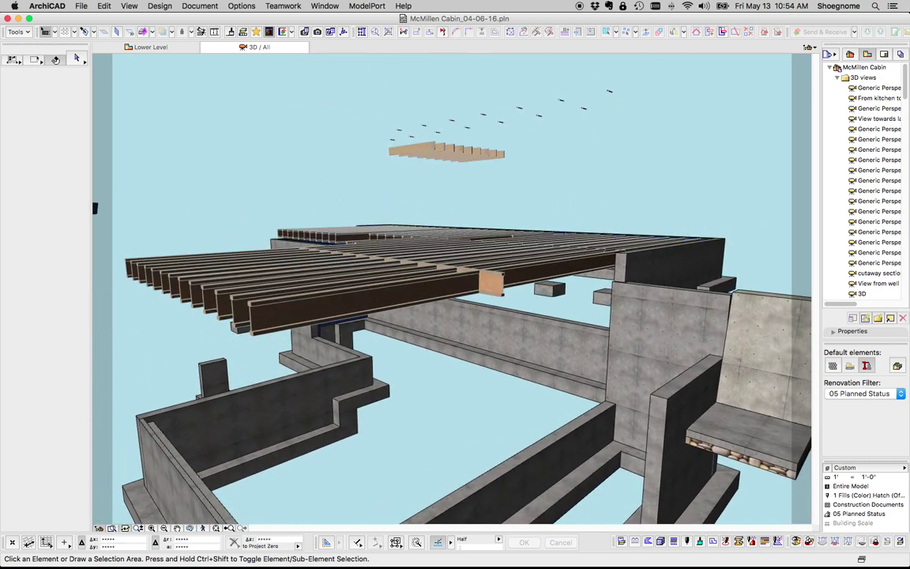